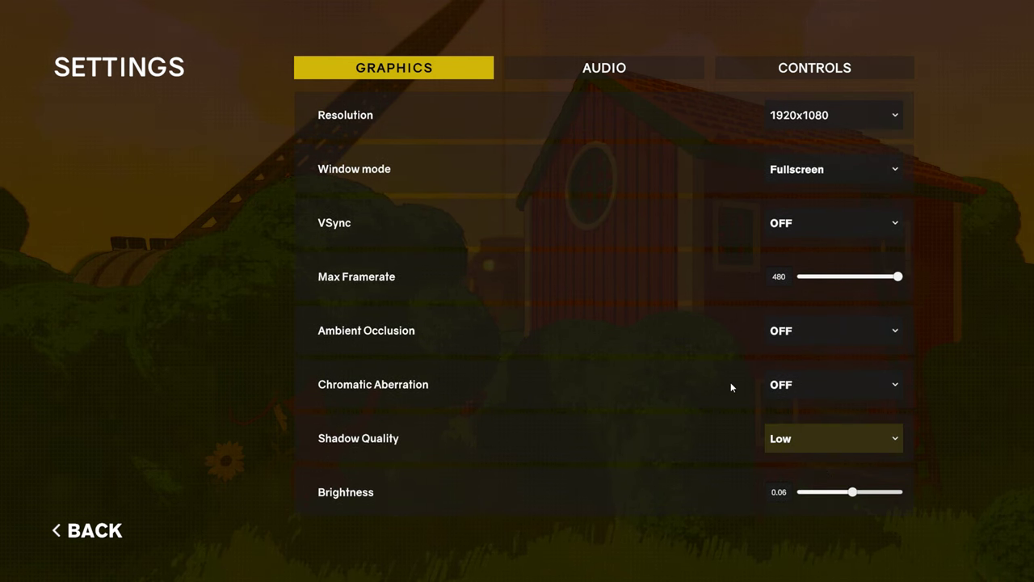
- Leave the game's graphics settings, switch to the Steam library and set Content Warning's launch option to -high
left_click(104, 531)
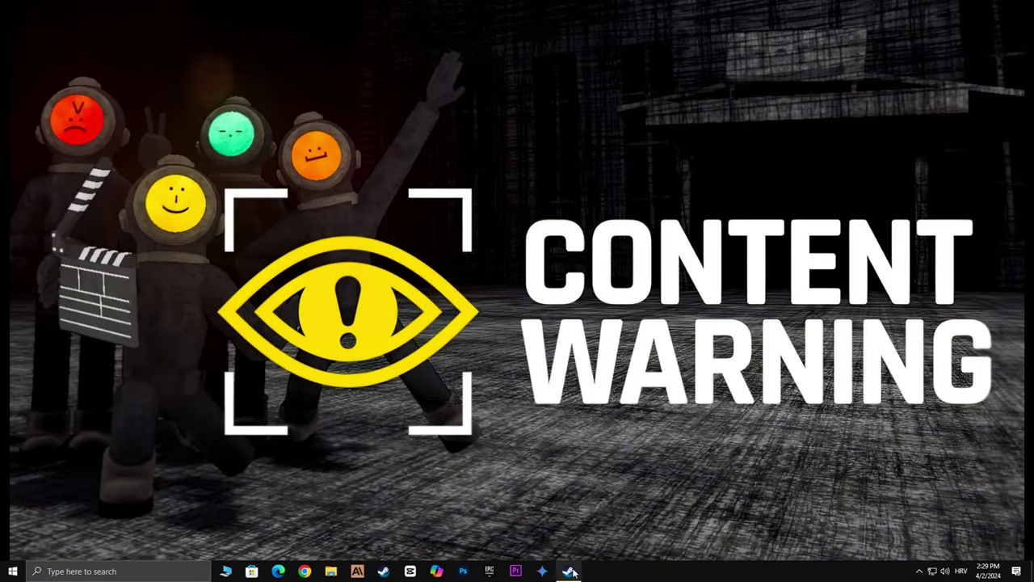
left_click(571, 572)
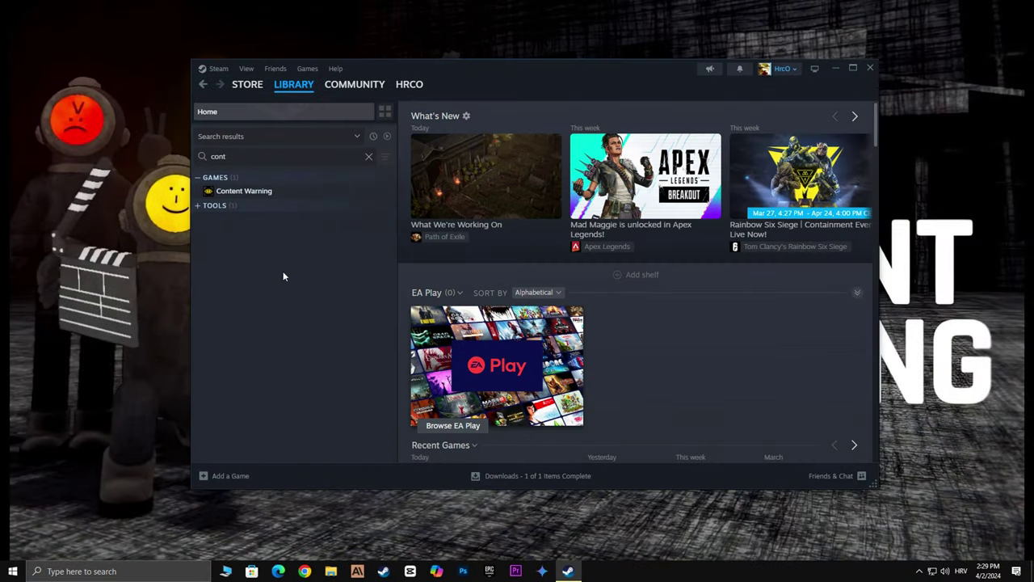
right_click(239, 194)
left_click(269, 275)
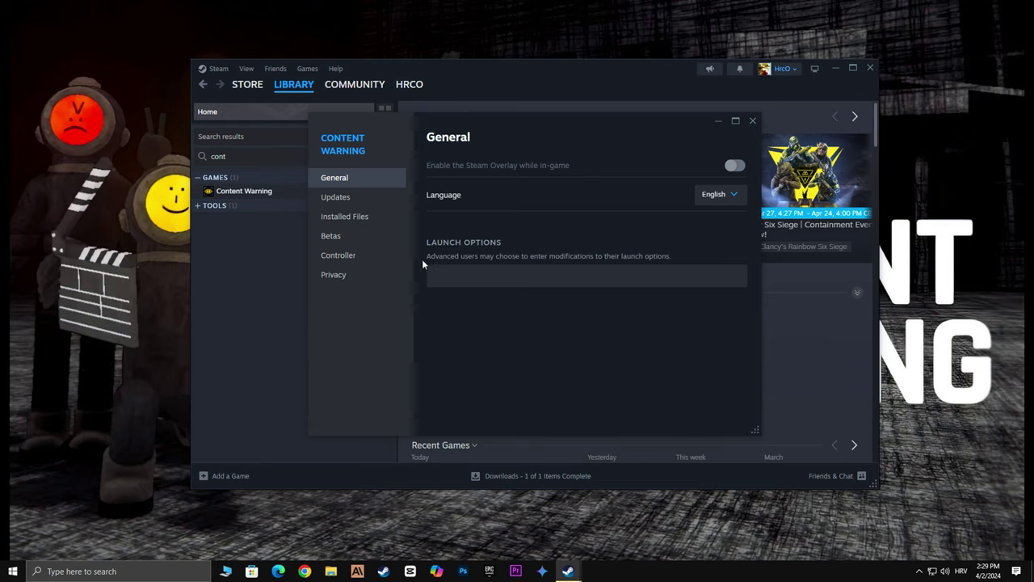
left_click(458, 274)
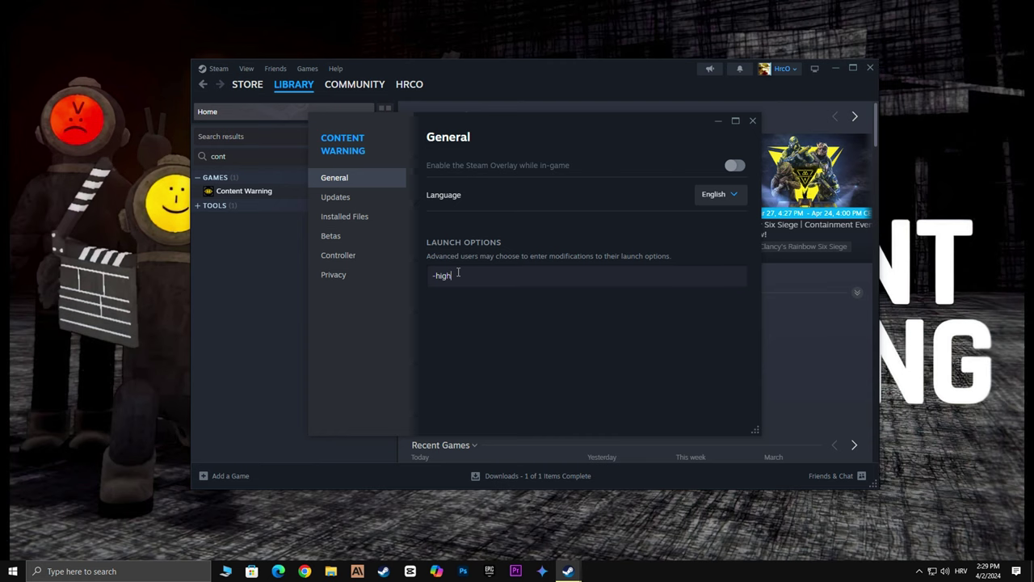
- Open Content Warning's installation folder from its Steam properties and move the folder window aside
left_click(342, 197)
left_click(348, 217)
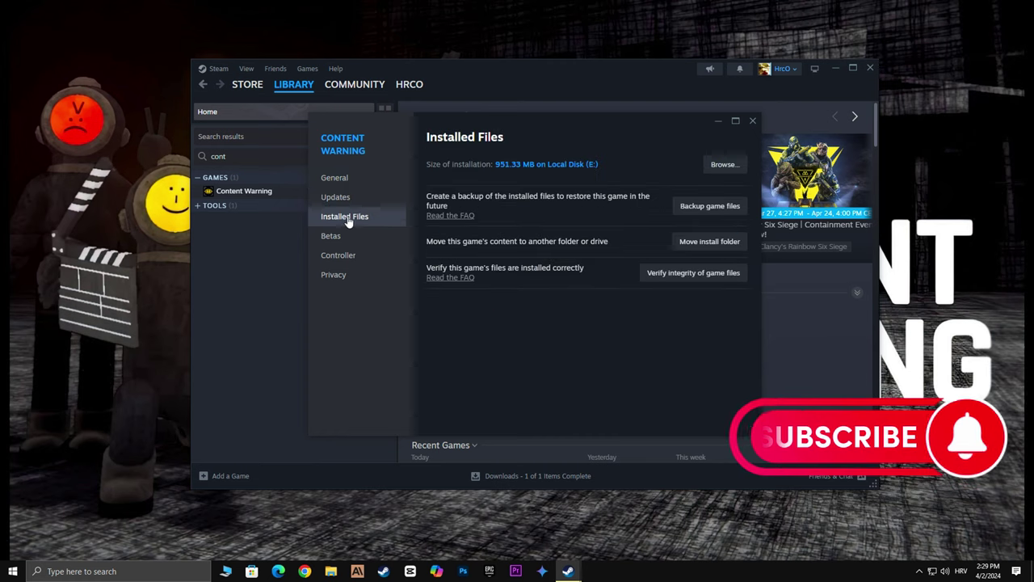
left_click(724, 164)
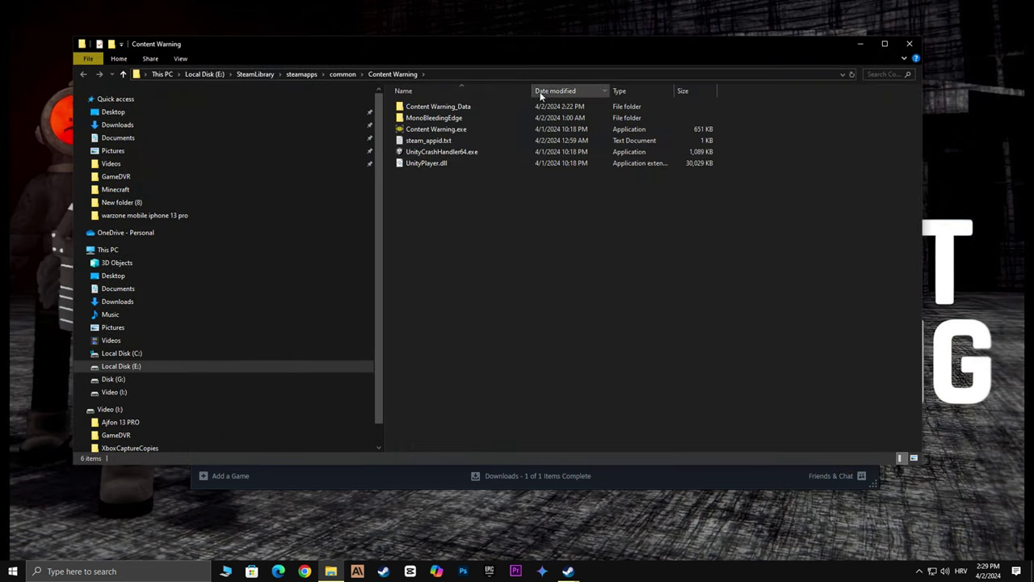
left_click_drag(517, 44, 647, 63)
left_click_drag(510, 206, 191, 187)
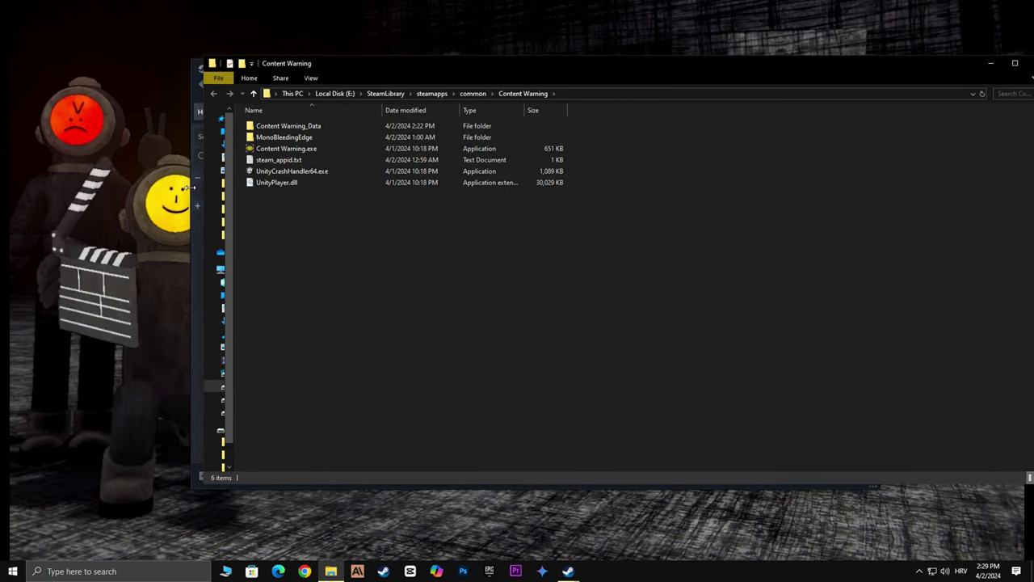
left_click_drag(466, 69, 688, 87)
- In the properties of Content Warning.exe, disable fullscreen optimizations in the compatibility settings for all users
left_click(488, 169)
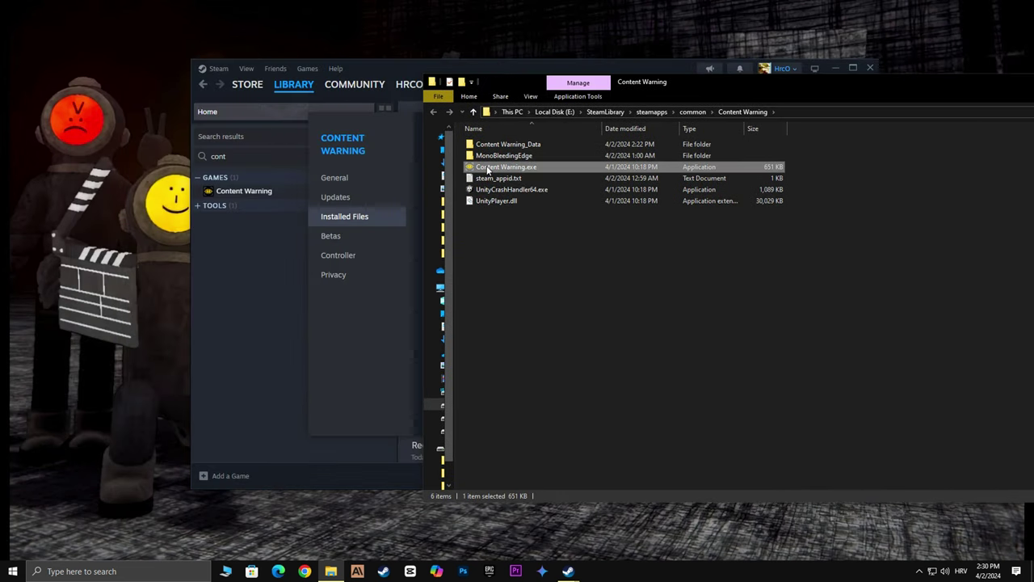
right_click(487, 169)
left_click(352, 413)
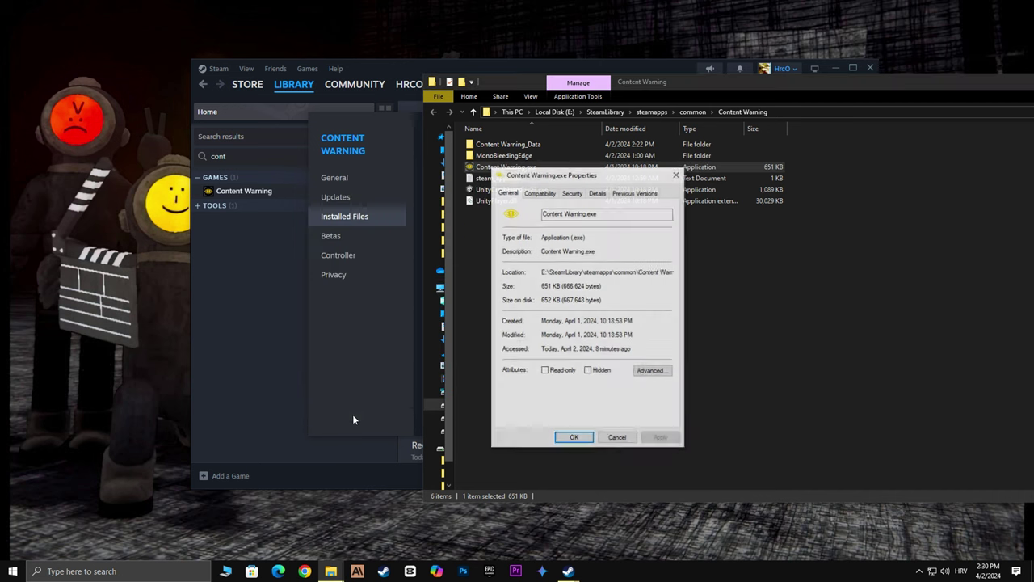
left_click(540, 193)
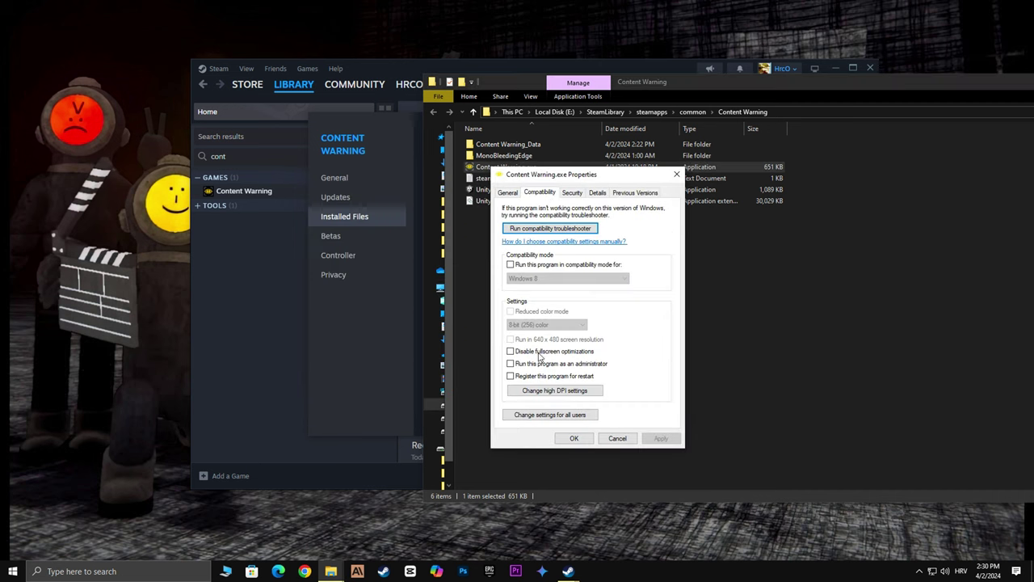
left_click(533, 415)
left_click(530, 373)
- Override the high DPI scaling behavior of Content Warning.exe with scaling performed by Application, and confirm all property dialogs
left_click(565, 412)
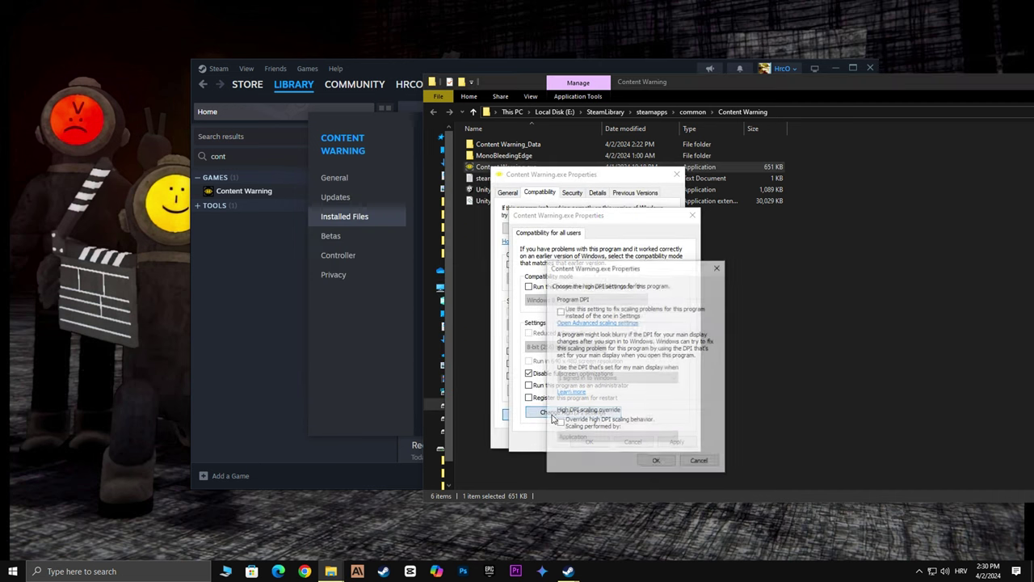
left_click(560, 422)
left_click(579, 438)
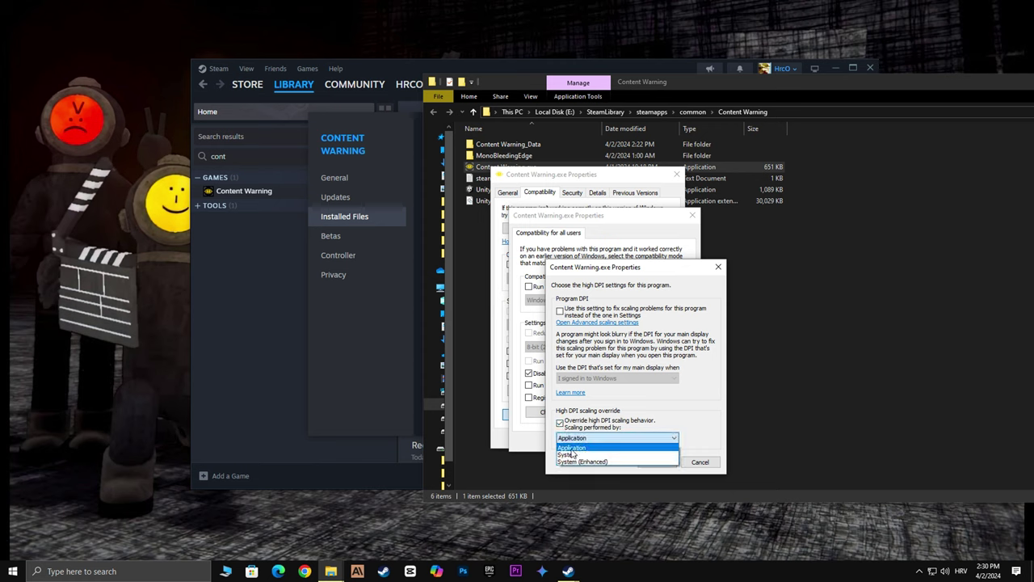
left_click(577, 444)
left_click(655, 461)
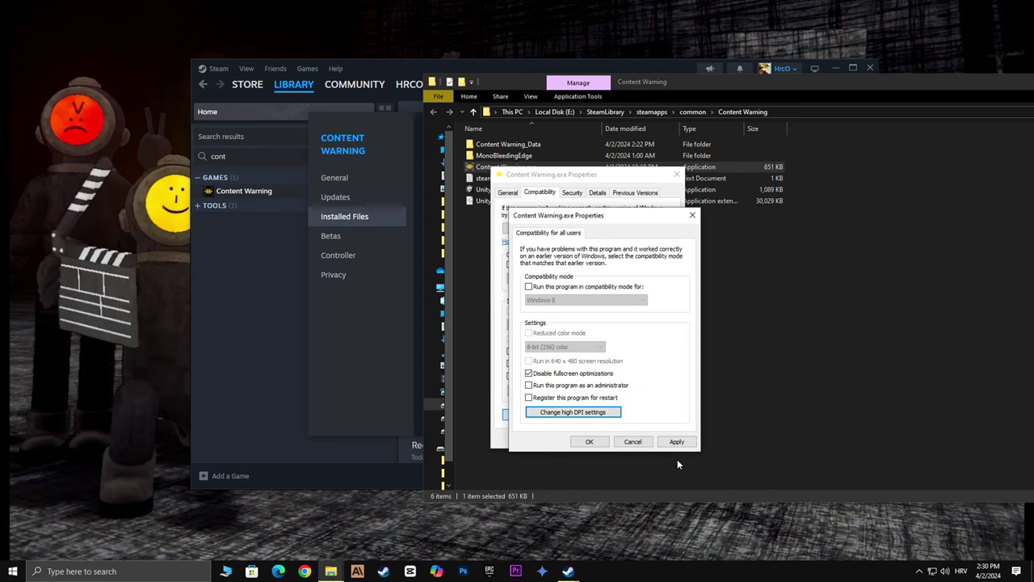
left_click(593, 443)
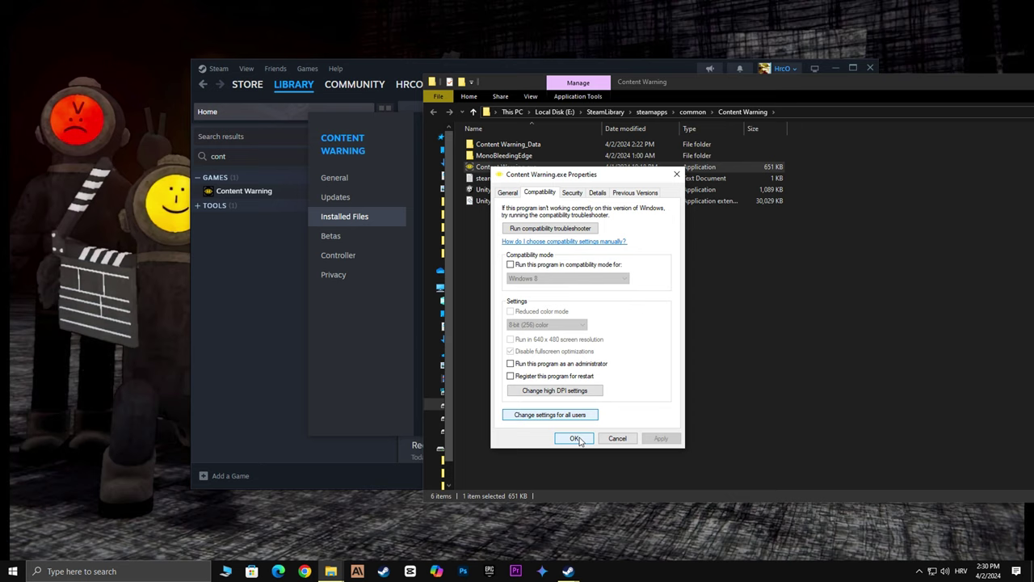
left_click(582, 442)
- Copy the full path of the Content Warning installation folder
left_click(783, 112)
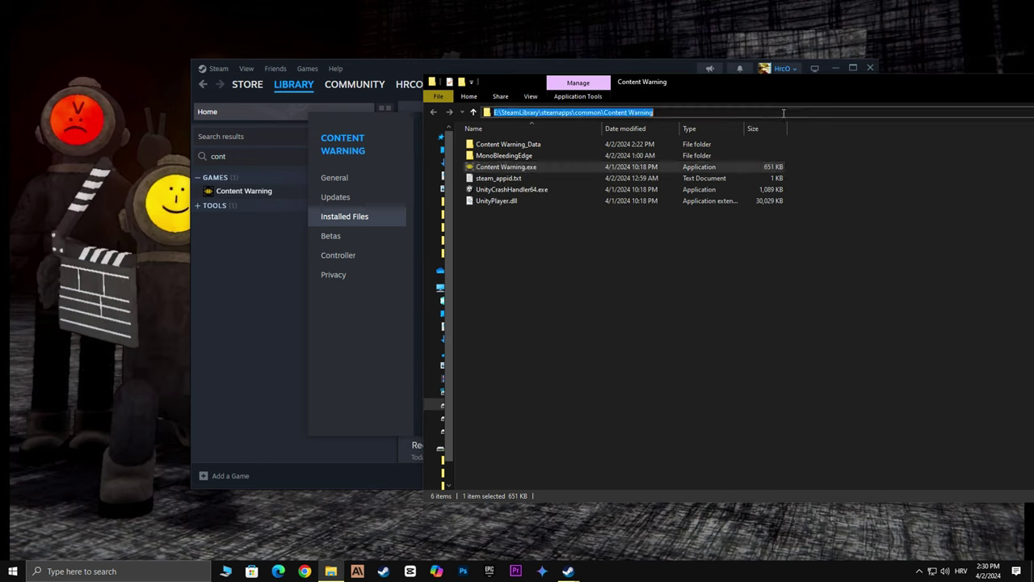
right_click(558, 112)
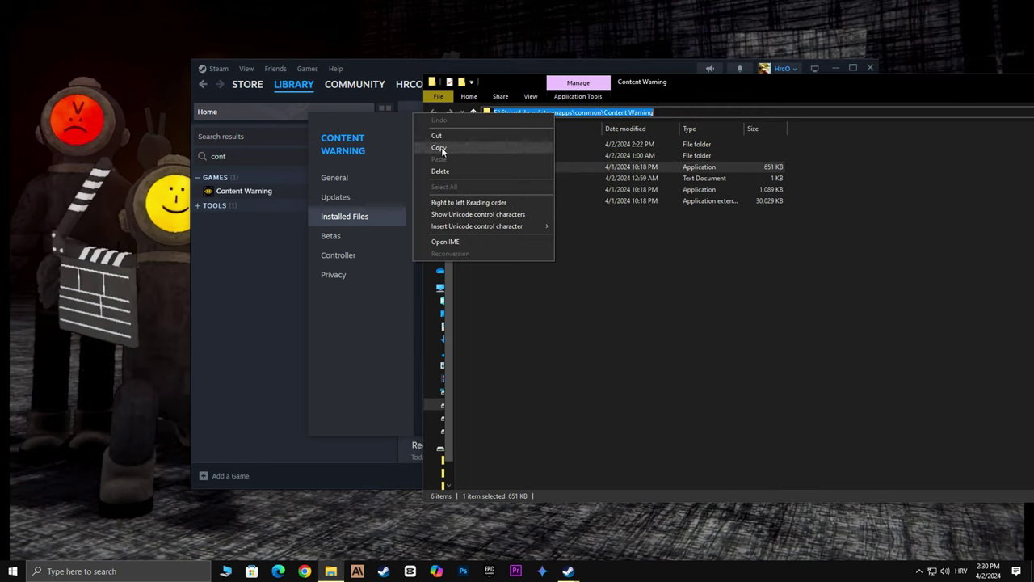
left_click(448, 146)
- Find and open the Windows Graphics settings, and make sure hardware-accelerated GPU scheduling is on
left_click(92, 570)
type("gr")
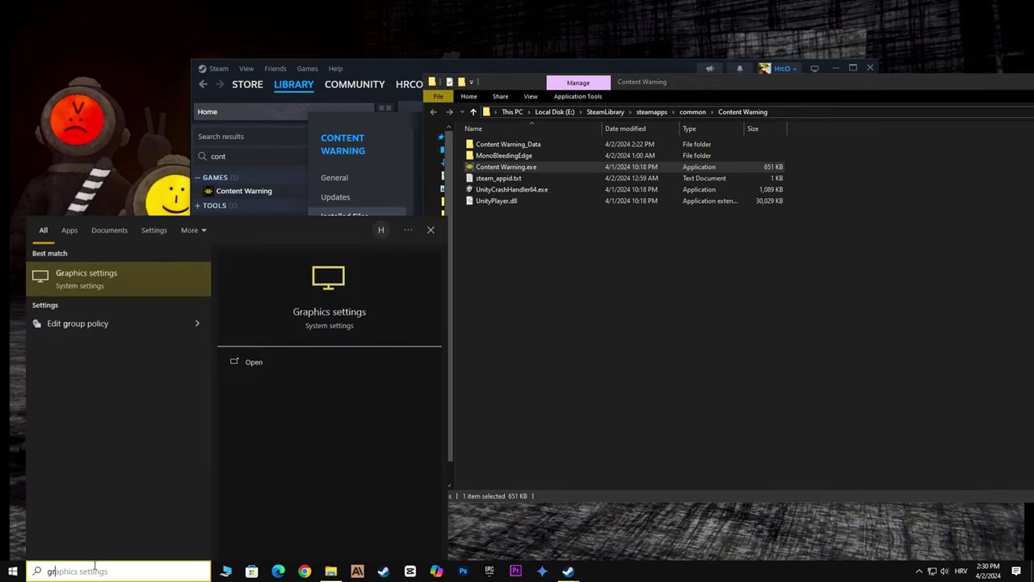
type("aphics settings")
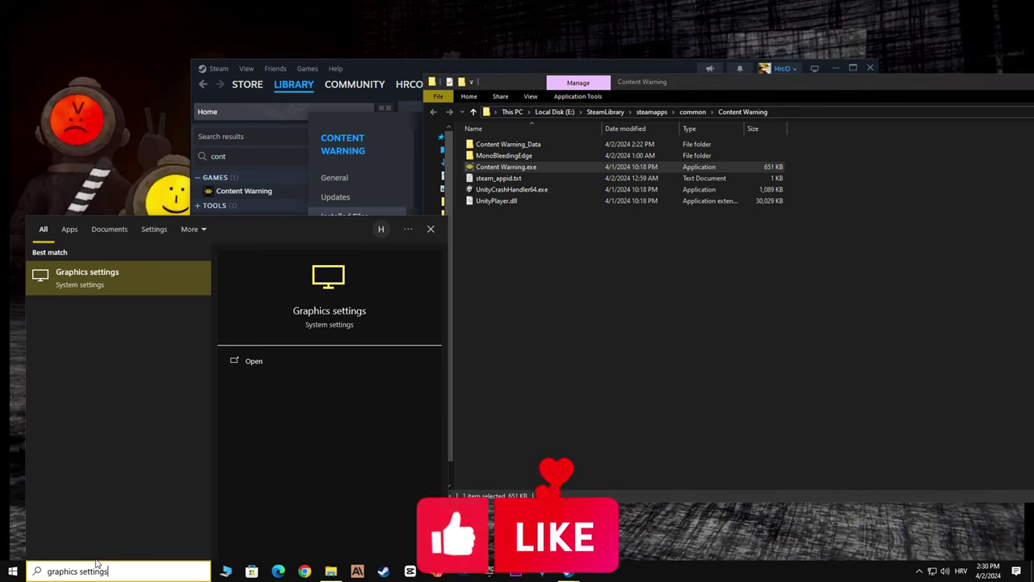
left_click(105, 283)
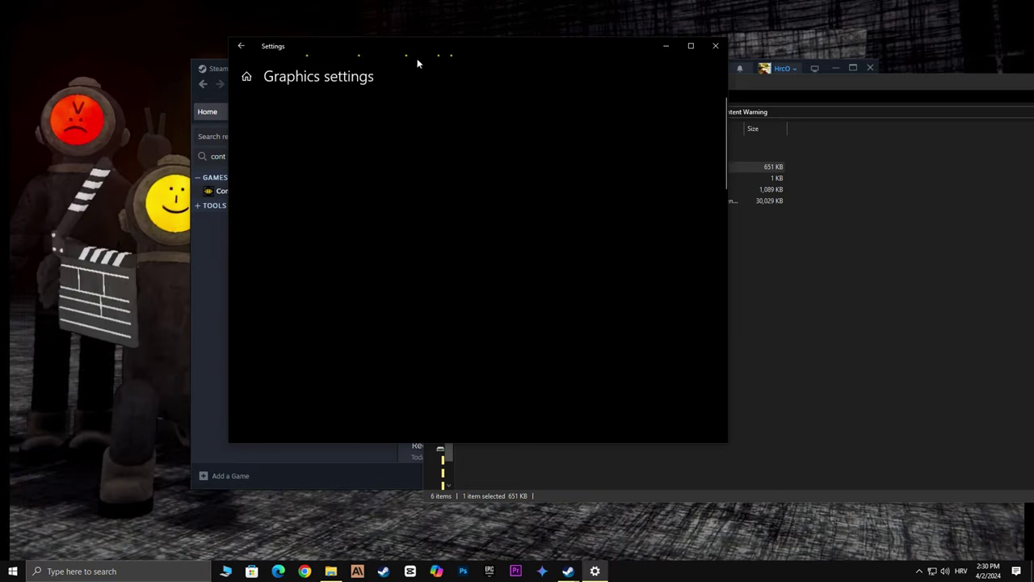
left_click_drag(417, 50, 564, 51)
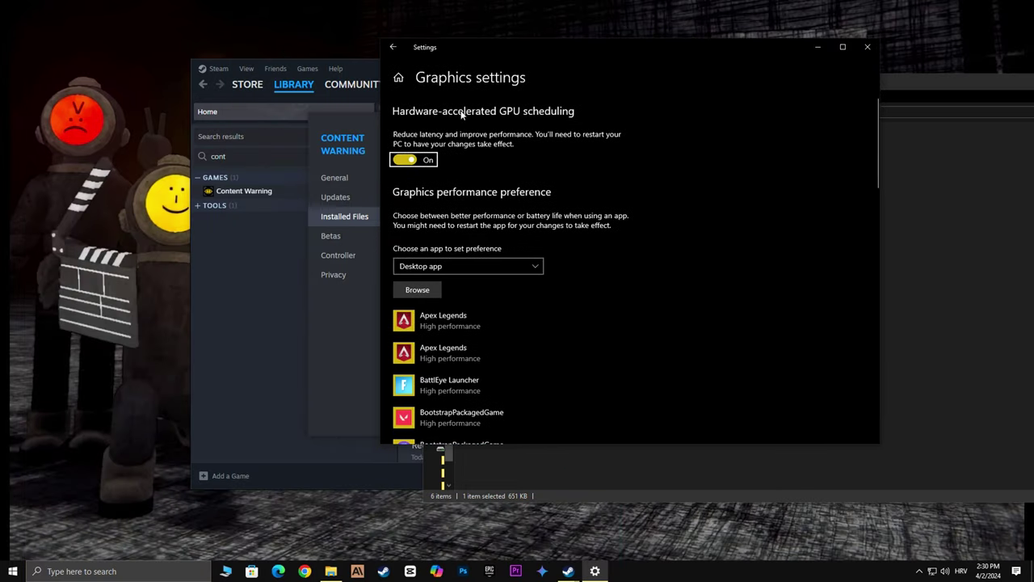
left_click(404, 160)
left_click(404, 161)
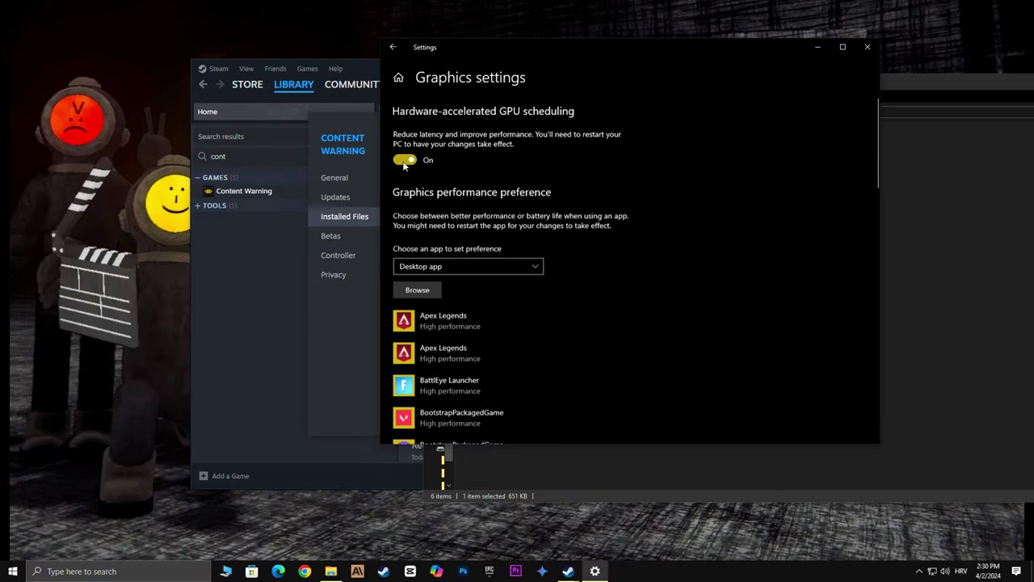
- Add Content Warning.exe as a desktop app to the graphics performance list, using the copied path E:\SteamLibrary\steamapps\common\Content Warning
left_click(417, 291)
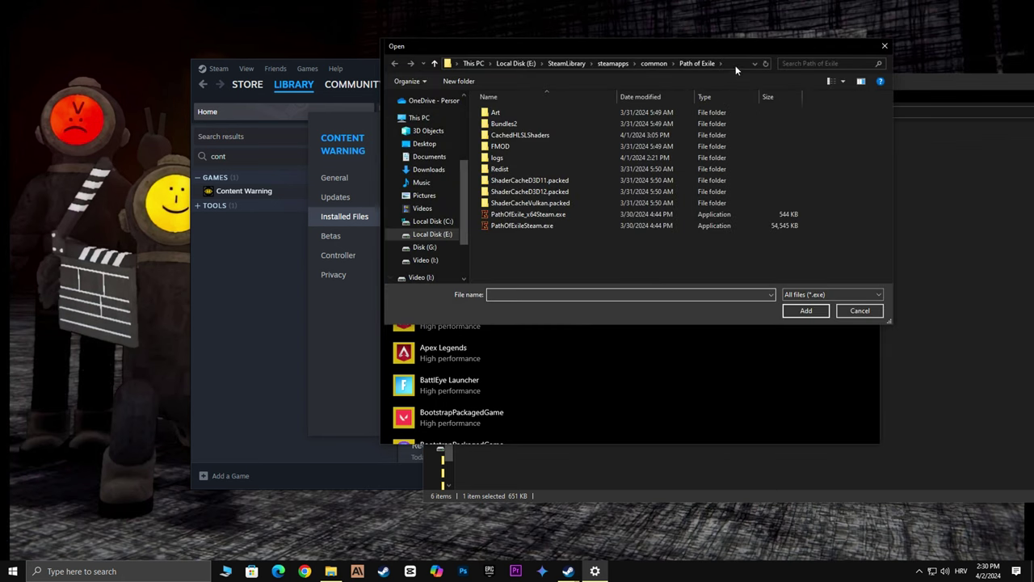
left_click(651, 63)
right_click(509, 68)
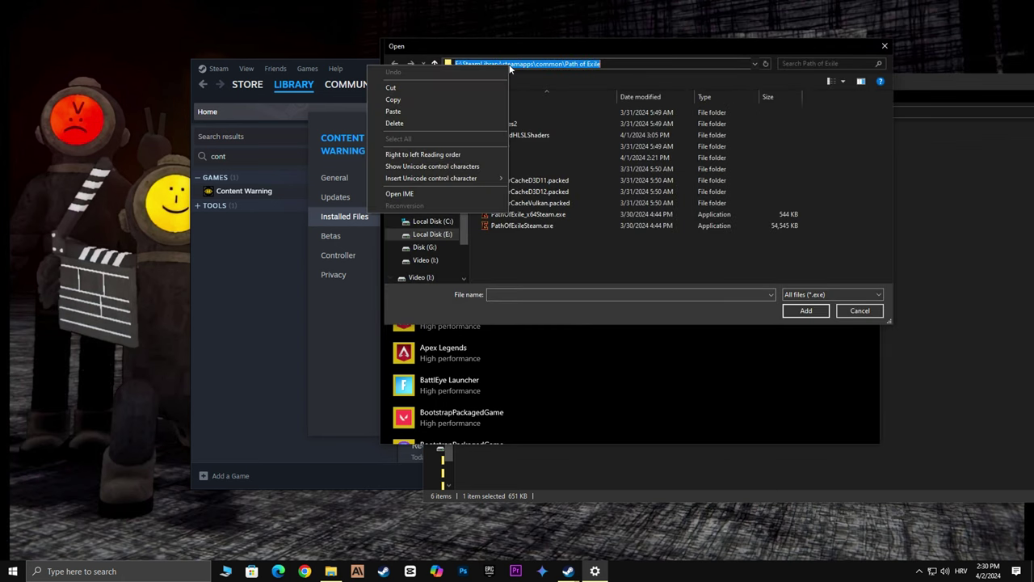
left_click(392, 110)
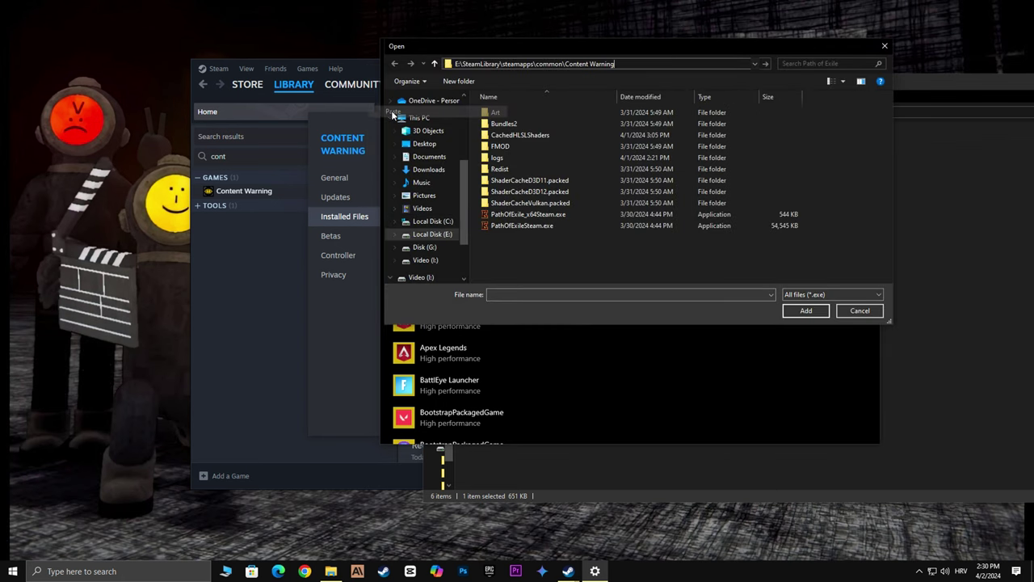
left_click(765, 64)
left_click(502, 137)
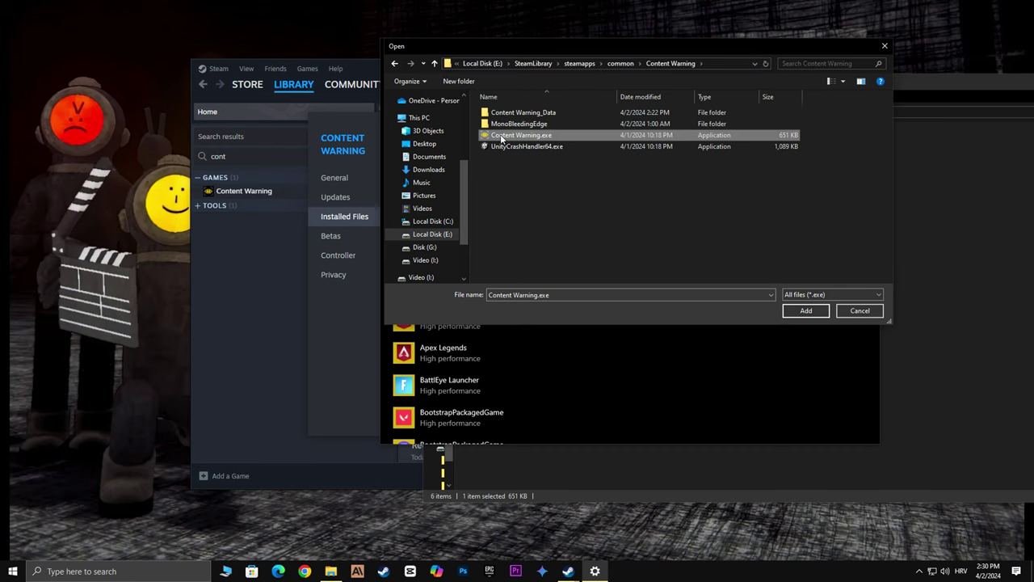
left_click(805, 313)
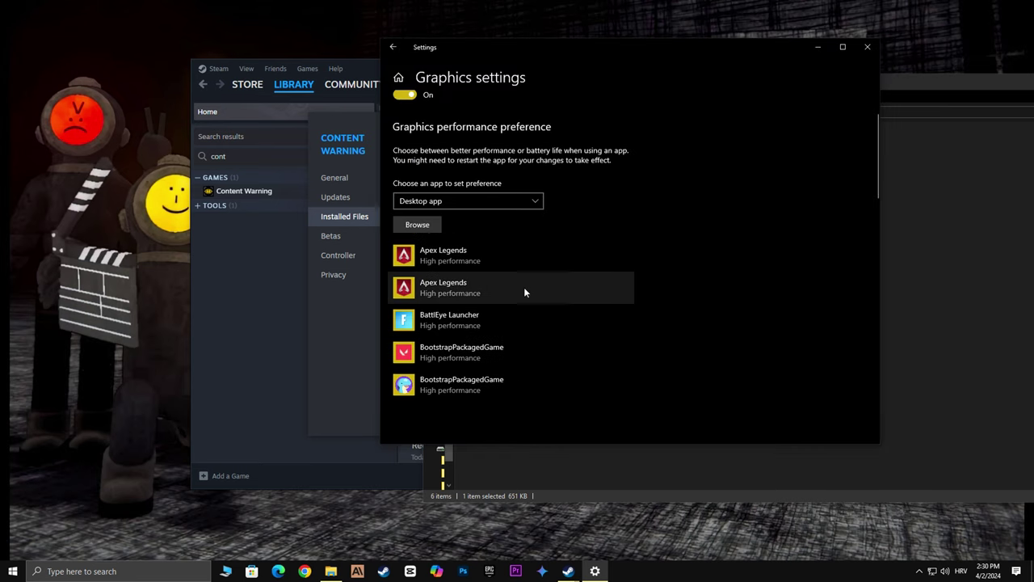
- Set the graphics preference of Content Warning.exe to High performance and save it
left_click(543, 418)
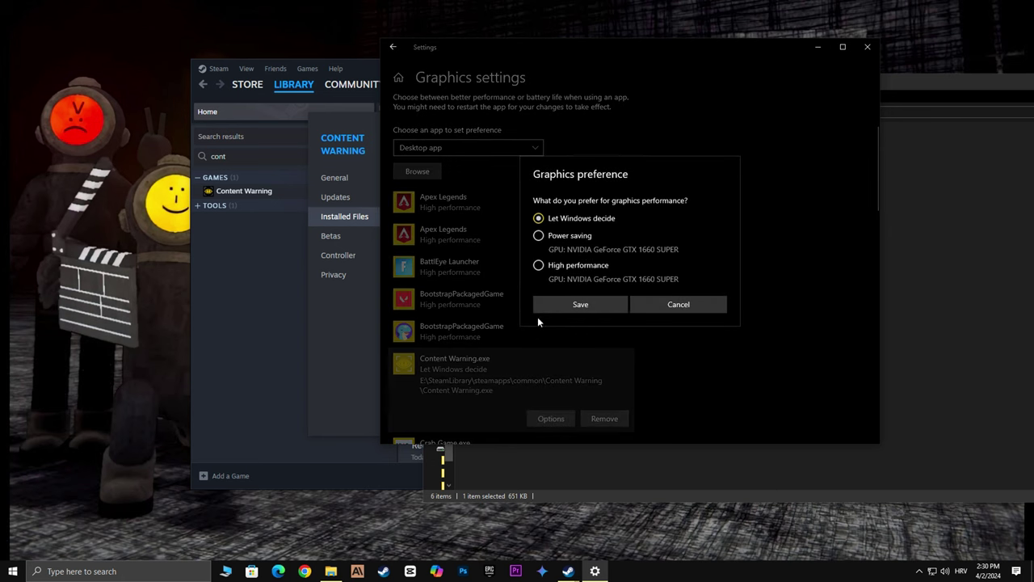
left_click(538, 265)
left_click(575, 304)
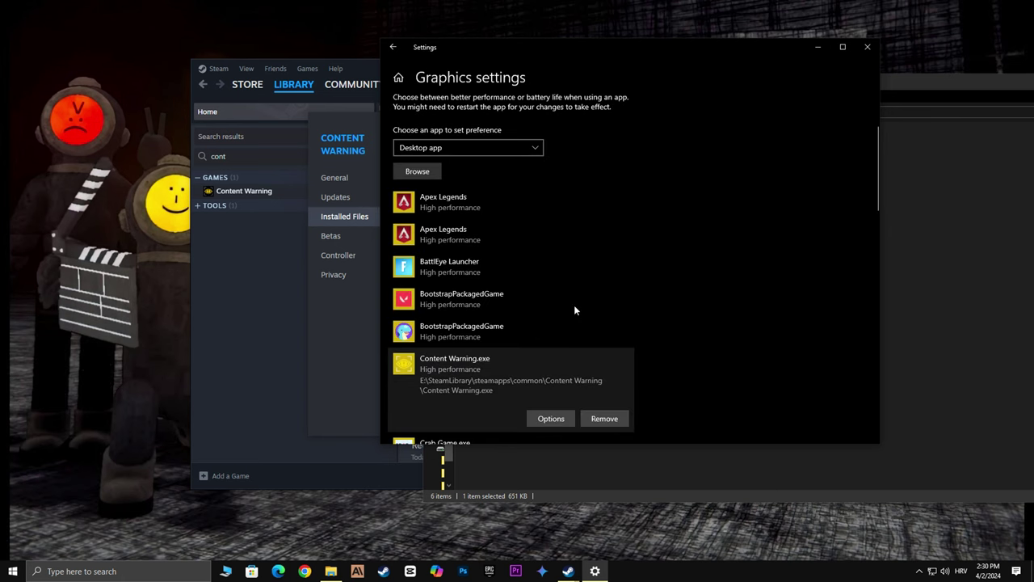
- Close the Graphics settings, the installation folder and the game's Steam properties
left_click(868, 48)
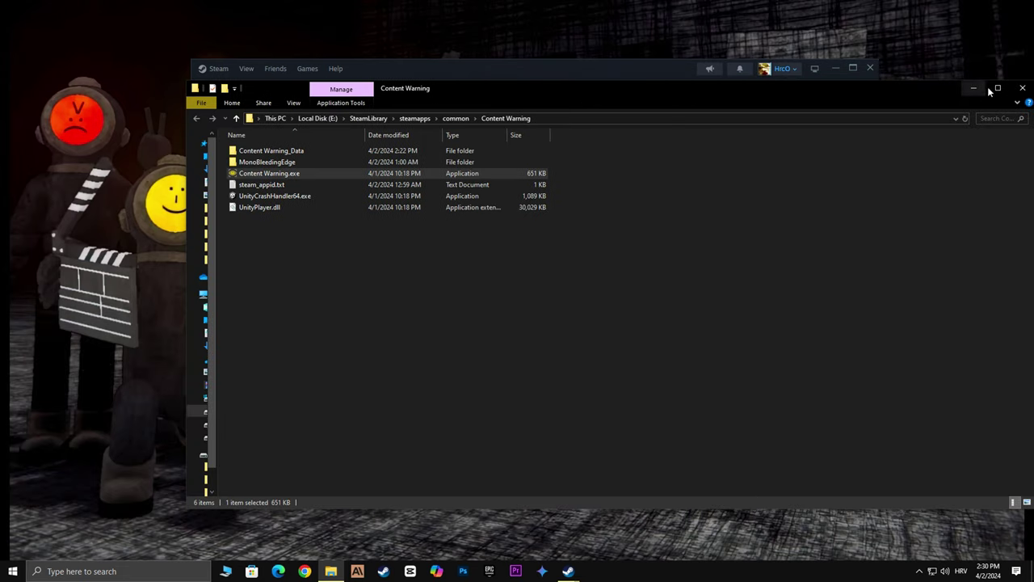
left_click(1009, 88)
left_click(752, 120)
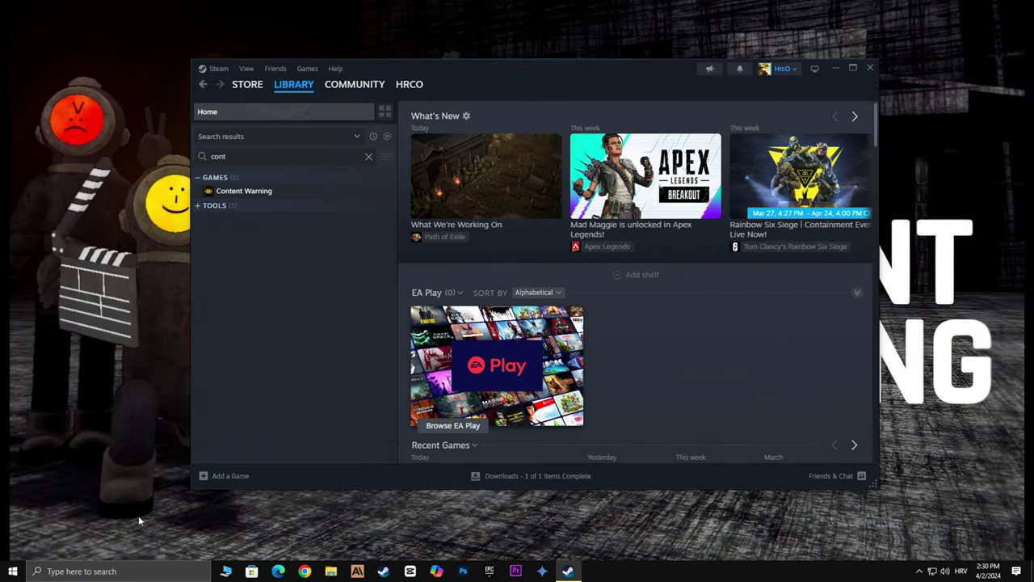
- Search Windows for "edit power plan", open the result and go up to the Power Options overview
left_click(112, 571)
type("edit power plan")
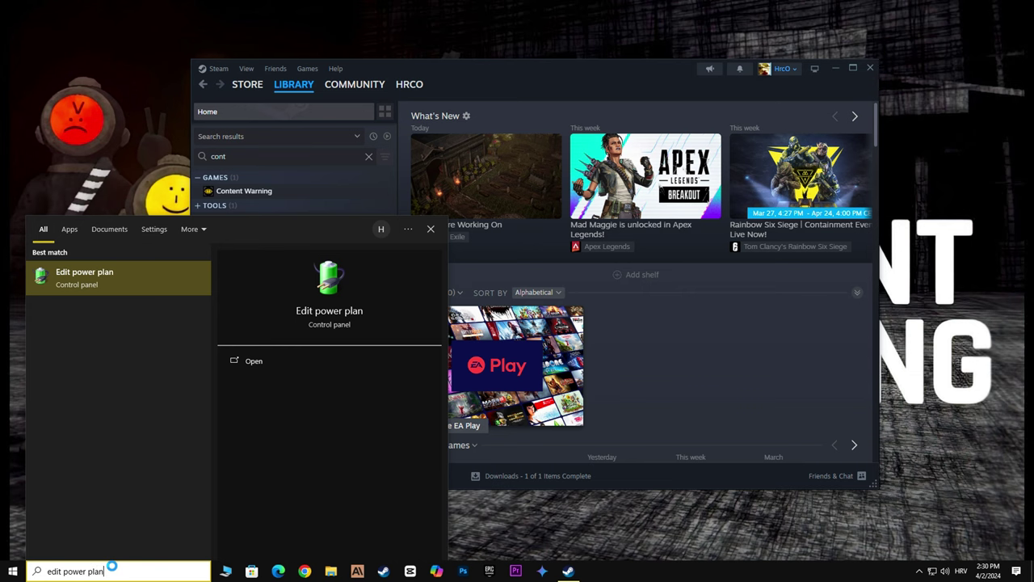
left_click(89, 289)
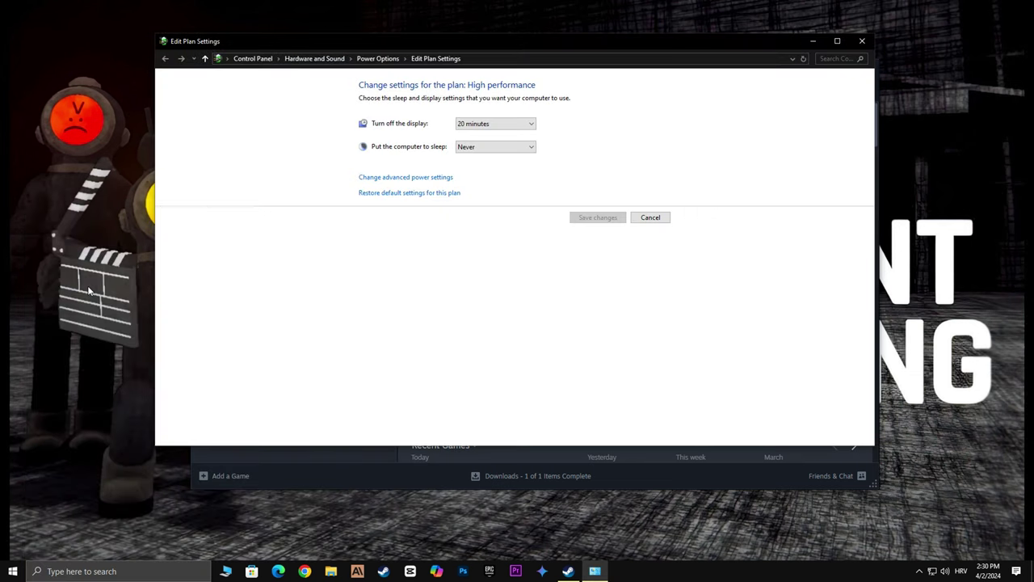
left_click(378, 59)
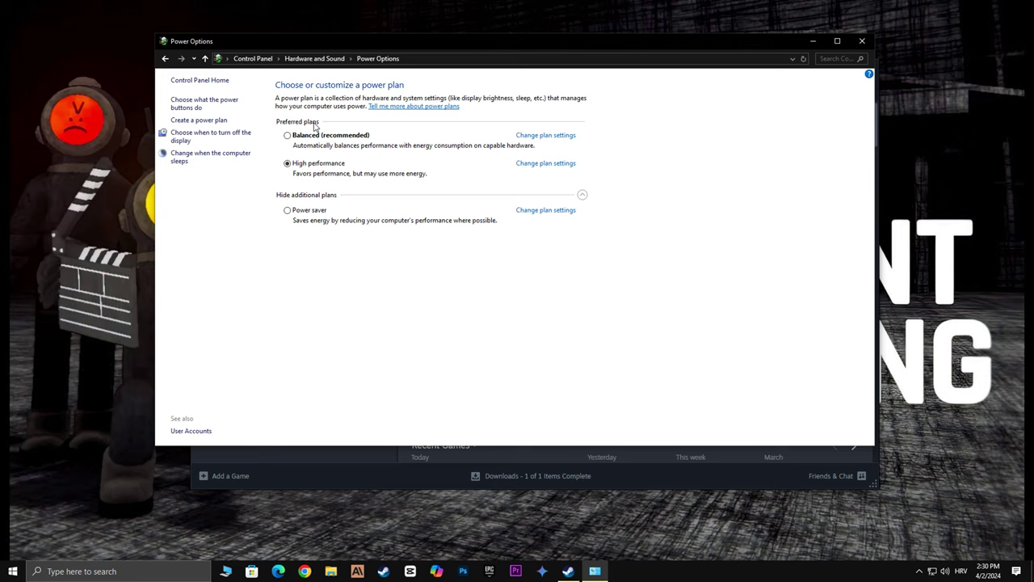
- Select the High performance power plan, keeping the additional plans expanded
left_click(287, 135)
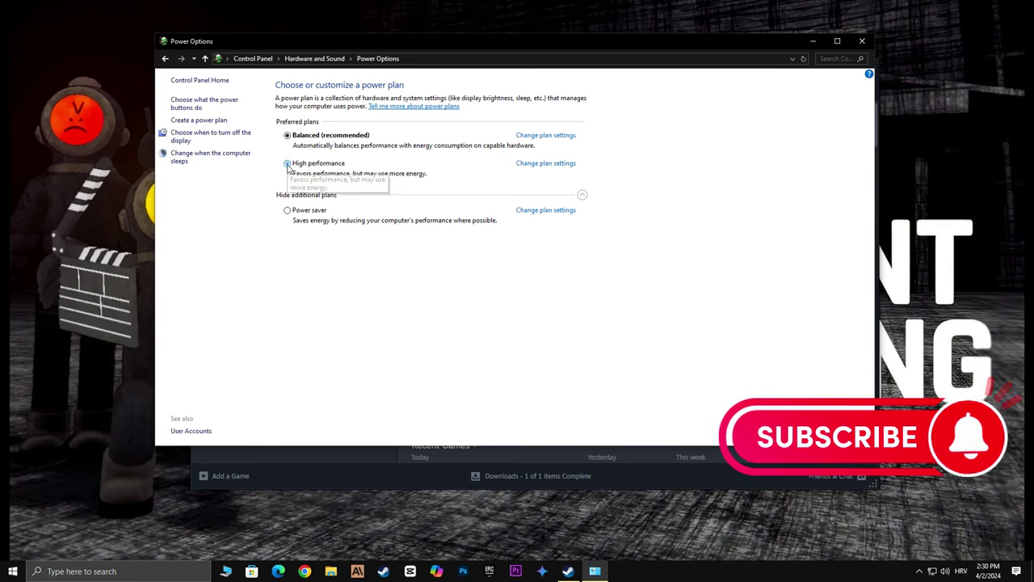
left_click(287, 164)
left_click(582, 195)
left_click(582, 195)
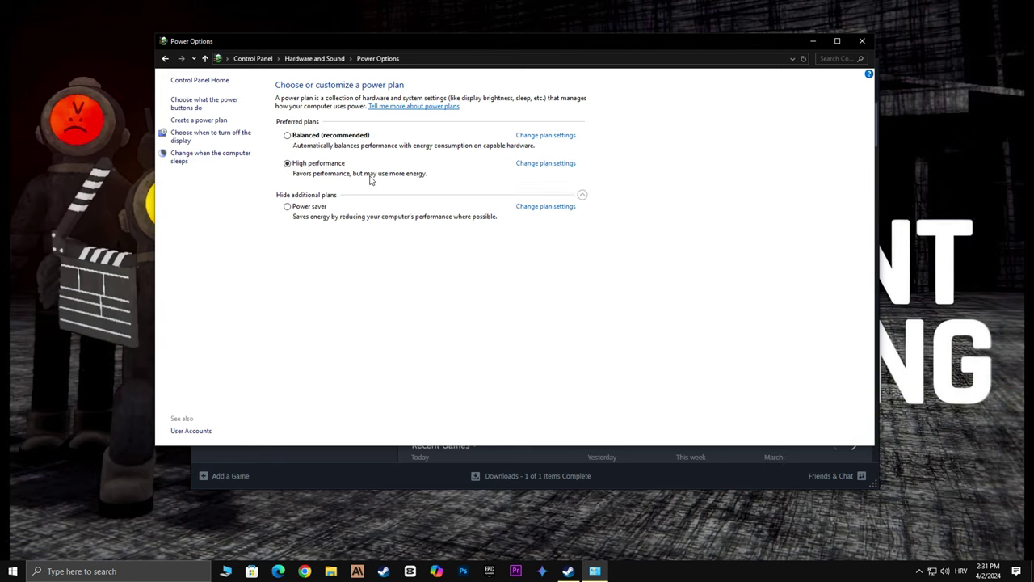
- Close the Power Options and Steam windows, then search Windows for "background apps" and open the matching system settings
left_click(857, 39)
left_click(835, 69)
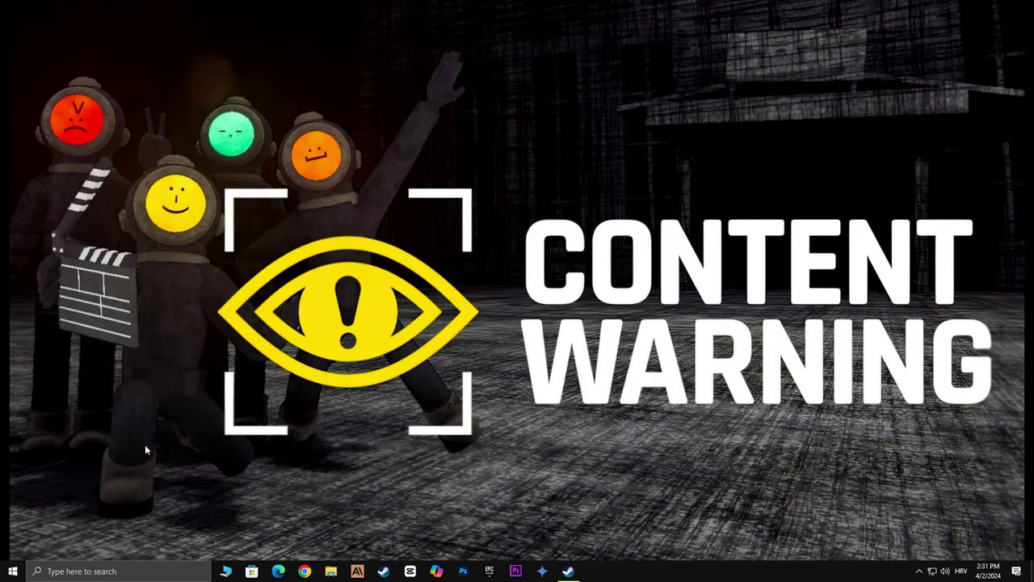
left_click(72, 571)
type("backg")
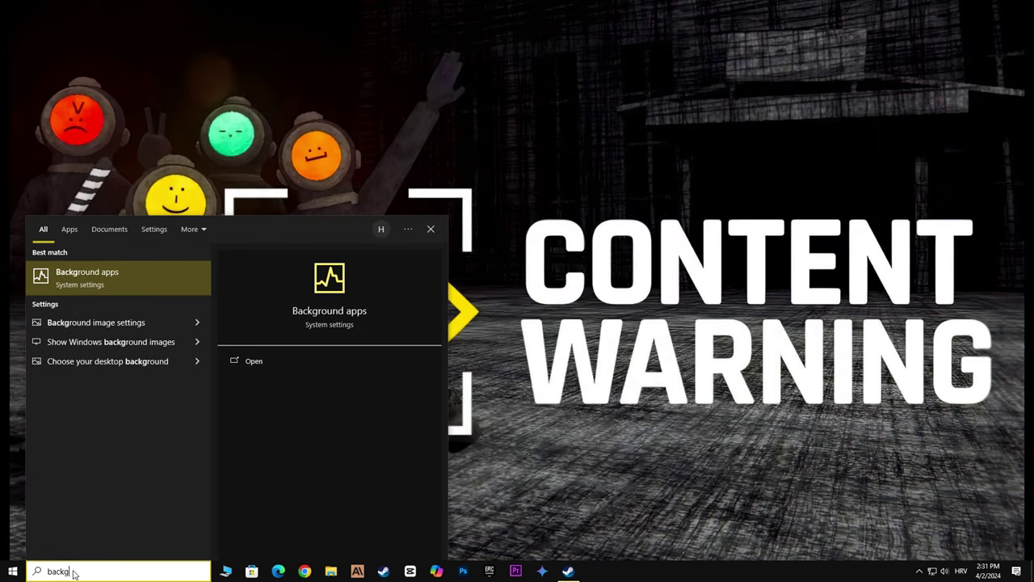
type("round apps")
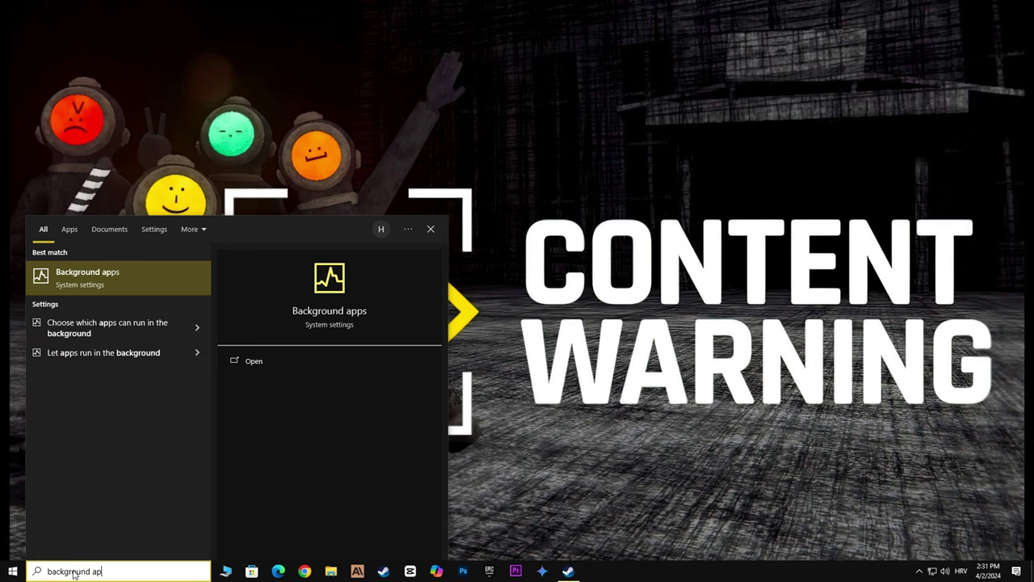
left_click(65, 282)
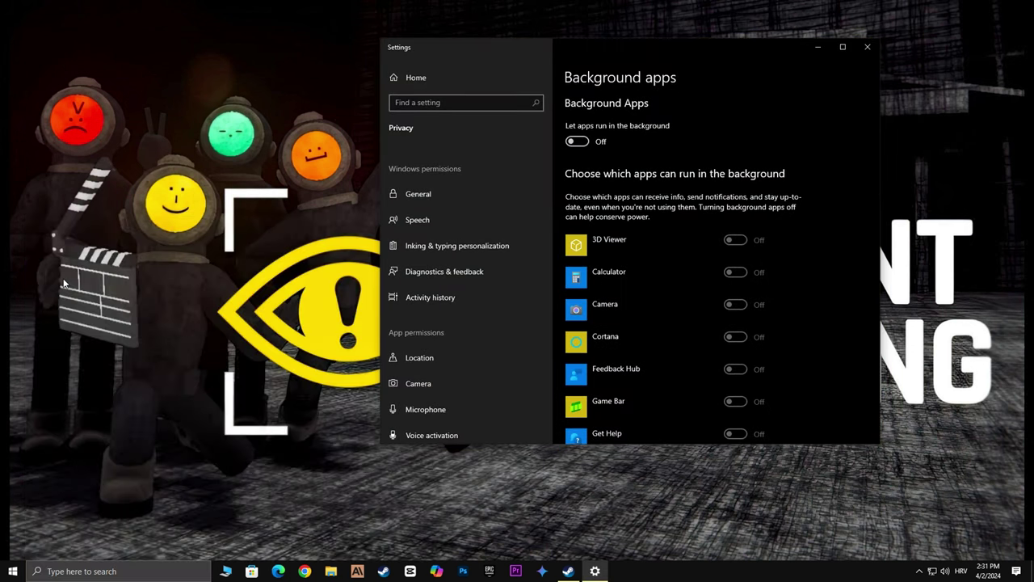
- Toggle the permission to let apps run in the background, leave it Off, and close the Settings window
left_click(577, 142)
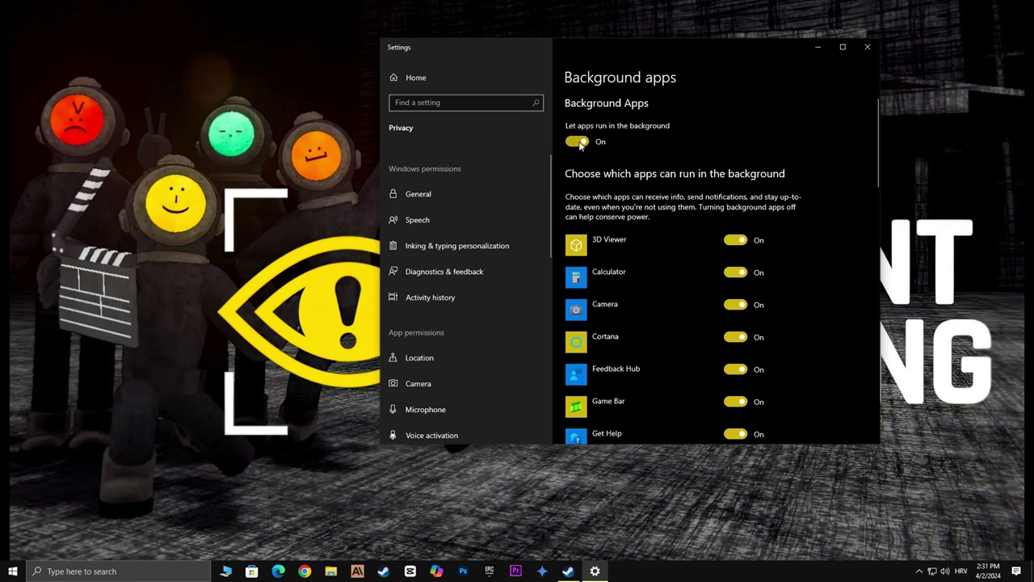
left_click(577, 142)
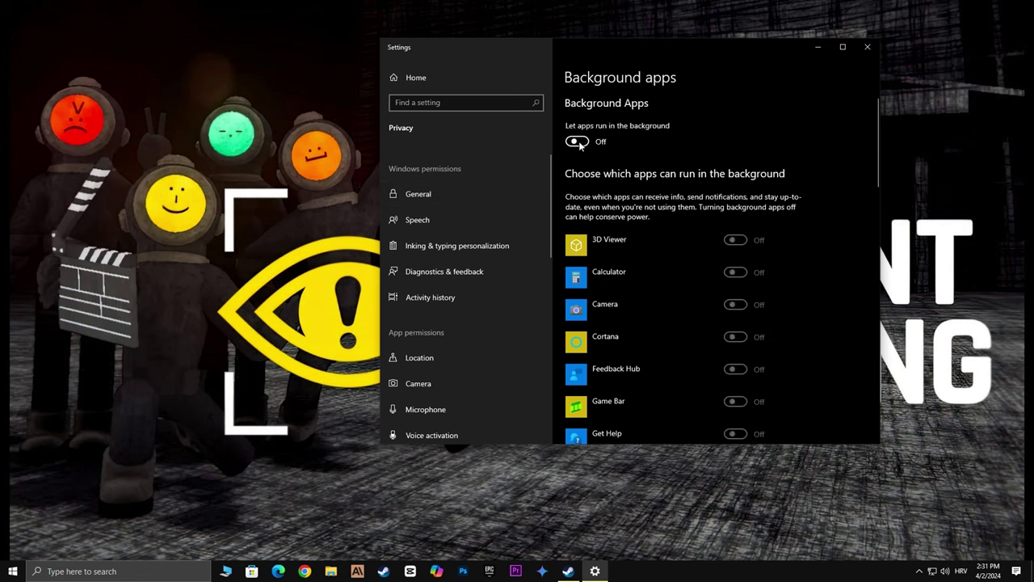
left_click(867, 47)
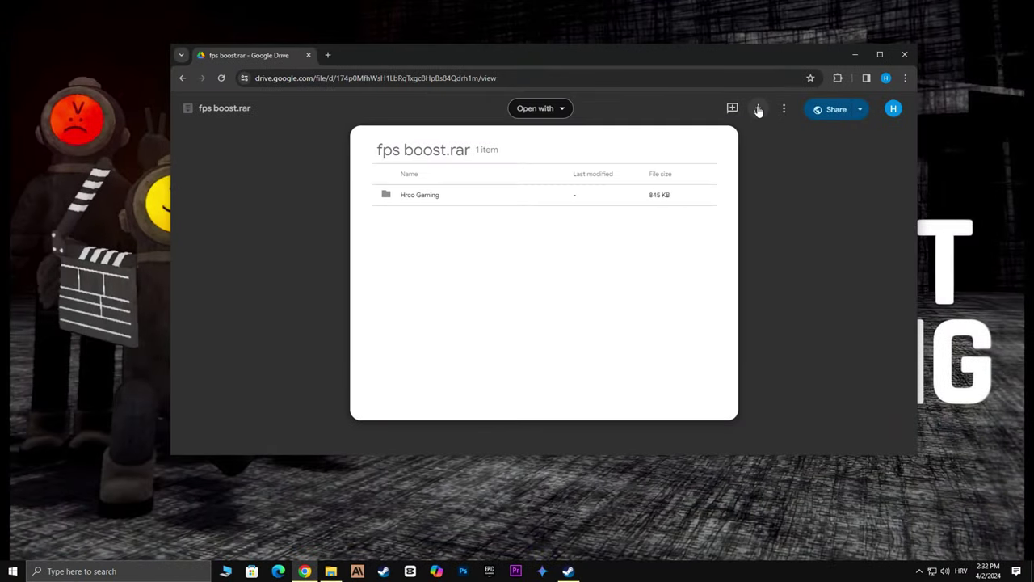
- Download fps boost.rar from Google Drive, copy the downloaded archive into New folder (12), and close the browser
left_click(758, 106)
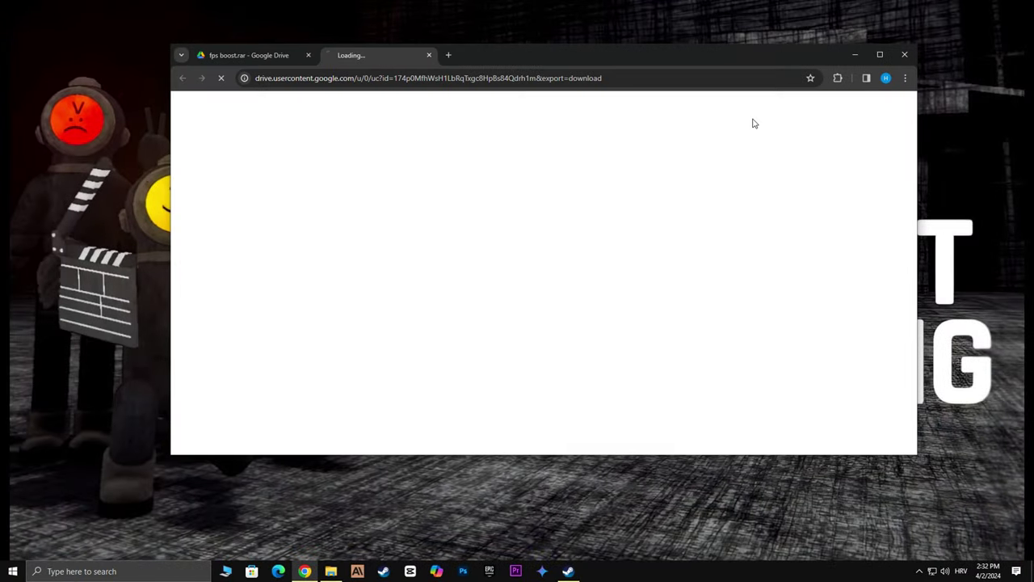
left_click(330, 571)
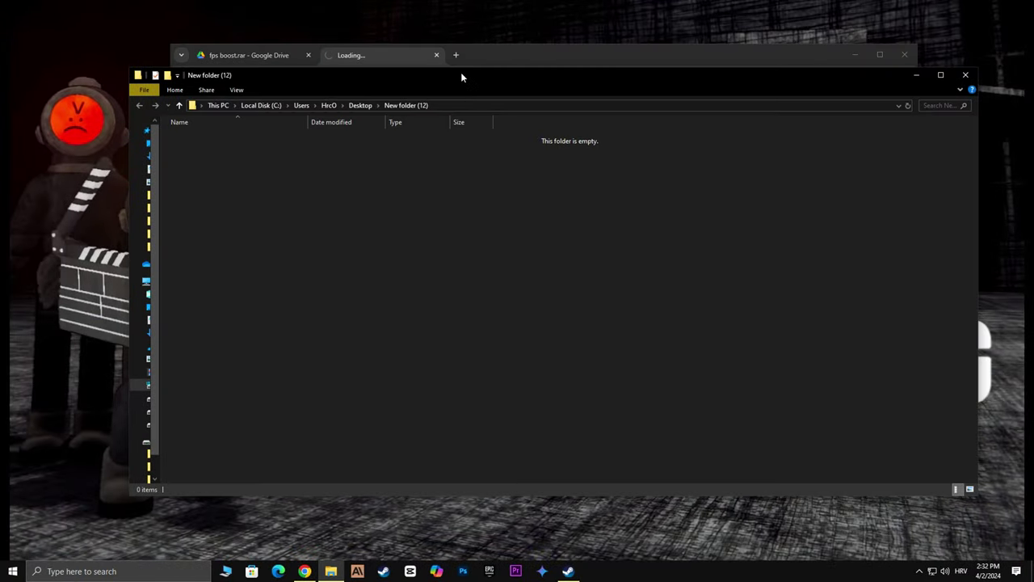
left_click_drag(462, 77, 690, 159)
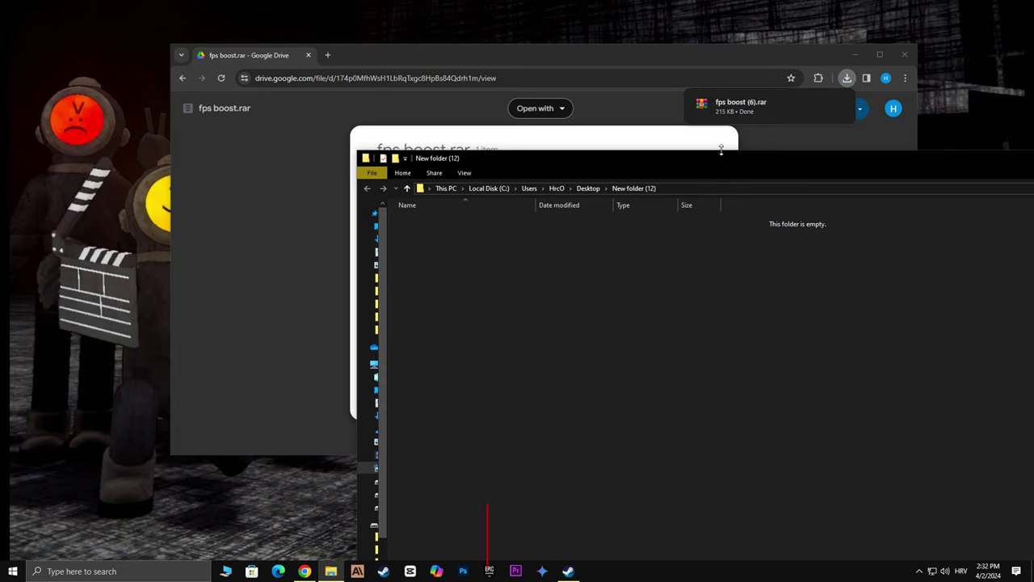
left_click_drag(740, 106, 946, 233)
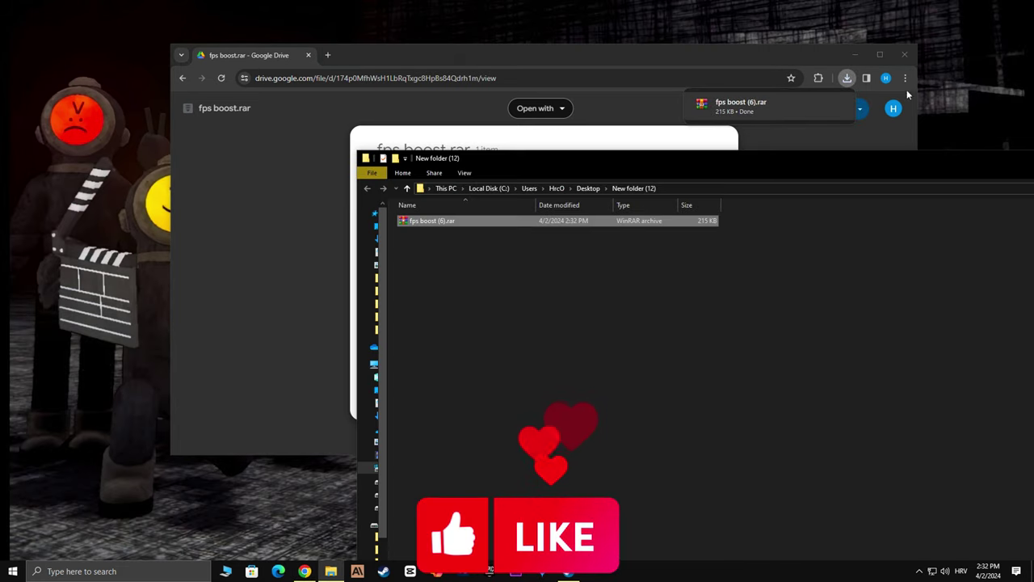
left_click(904, 54)
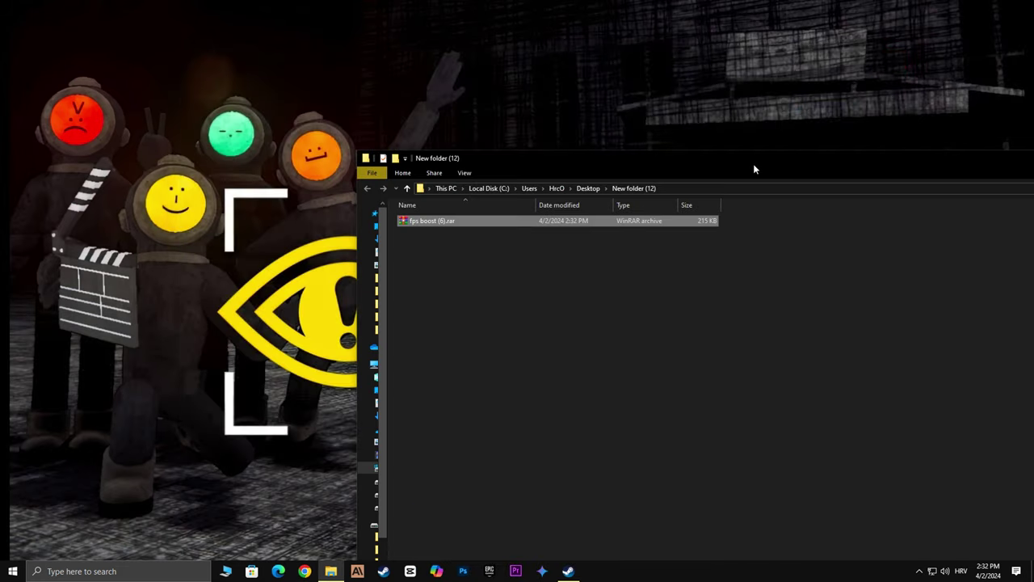
- Extract the fps boost archive directly into New folder (12) and open the extracted Hrco Gaming folder
left_click_drag(754, 169, 537, 84)
right_click(235, 138)
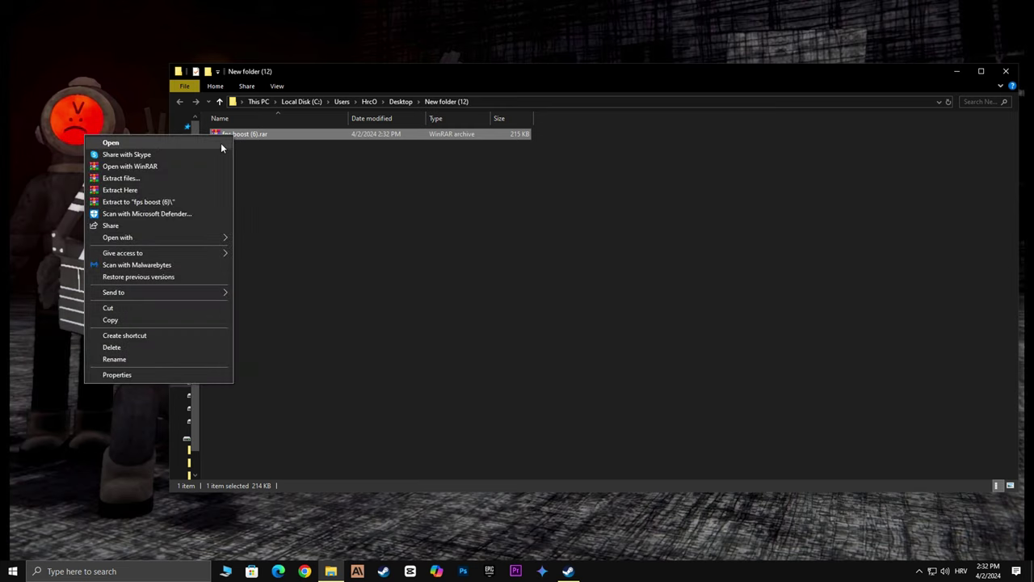
left_click(150, 186)
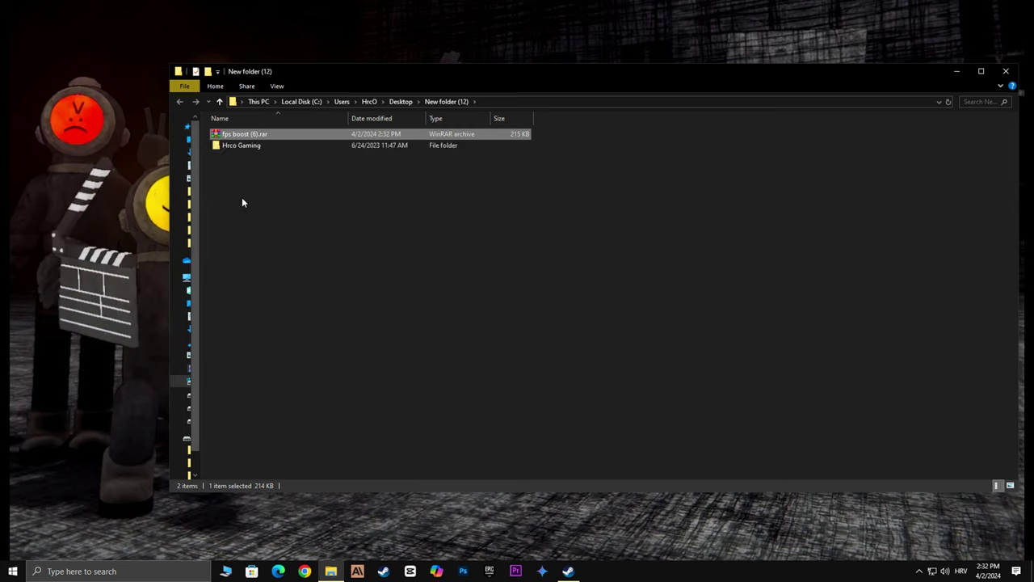
double_click(242, 146)
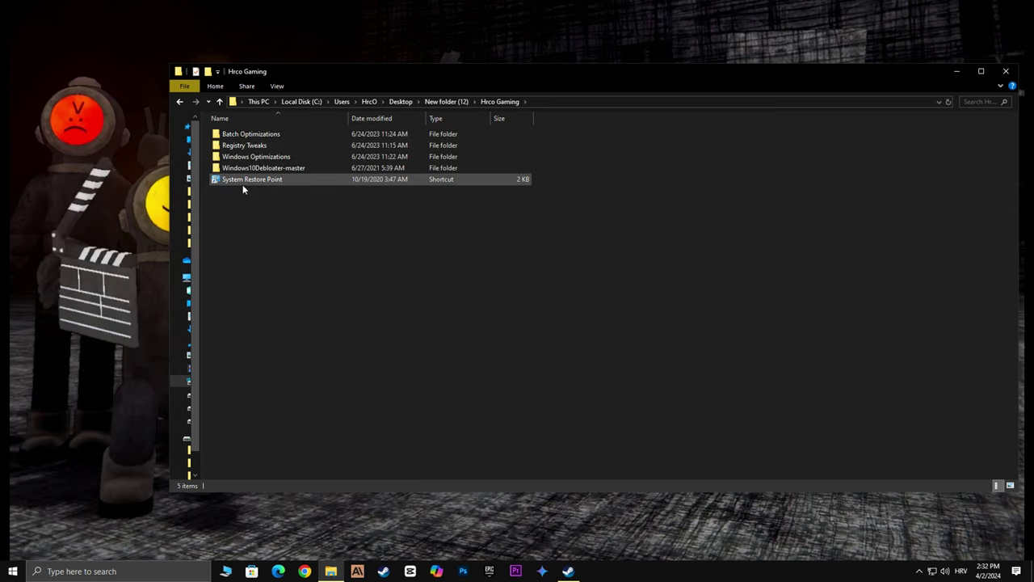
- Open the System Restore Point shortcut and create a restore point described as "content warning optimization"
left_click(241, 183)
double_click(240, 183)
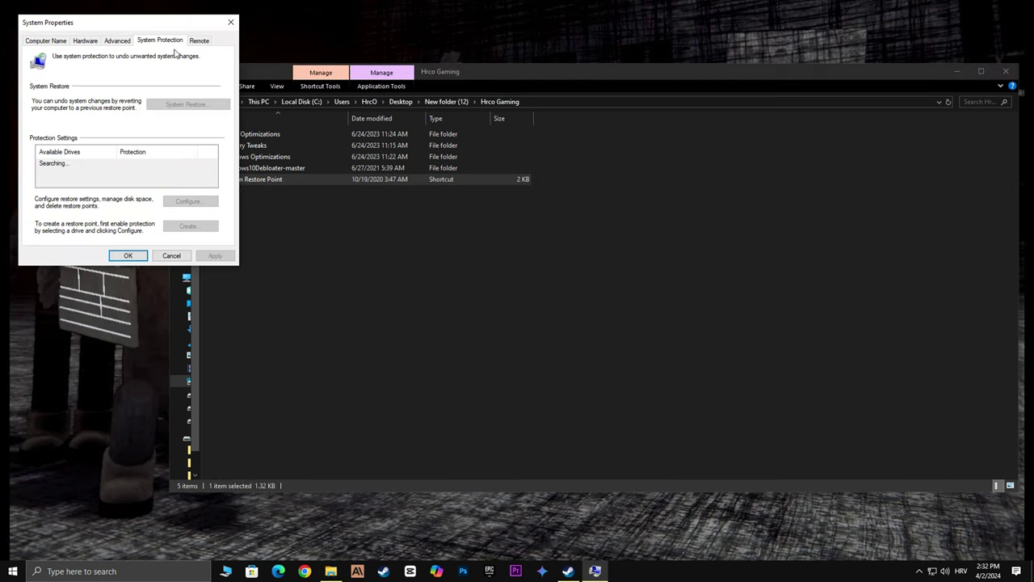
left_click_drag(159, 23, 594, 59)
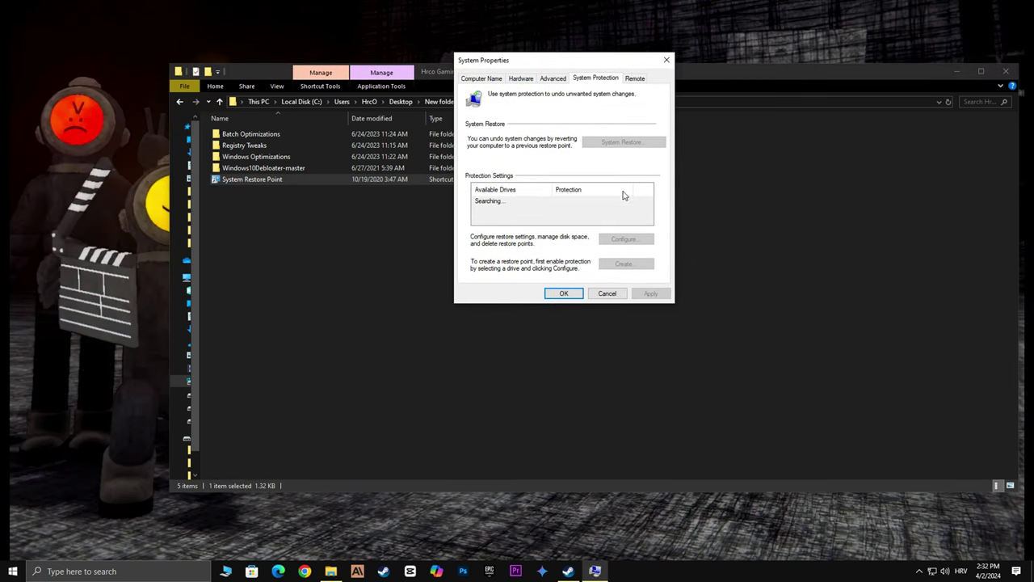
left_click(620, 264)
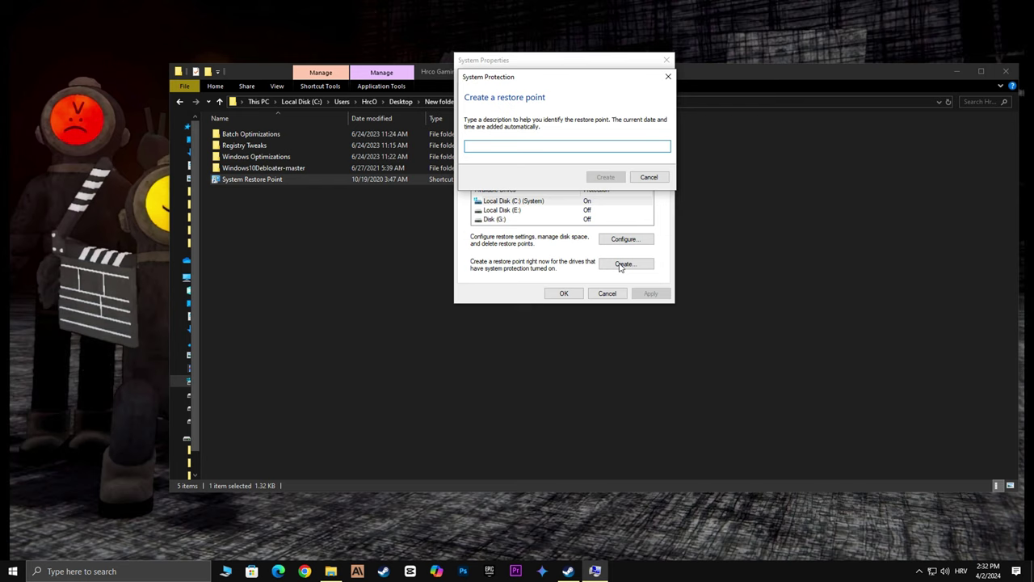
type("content warning optimization")
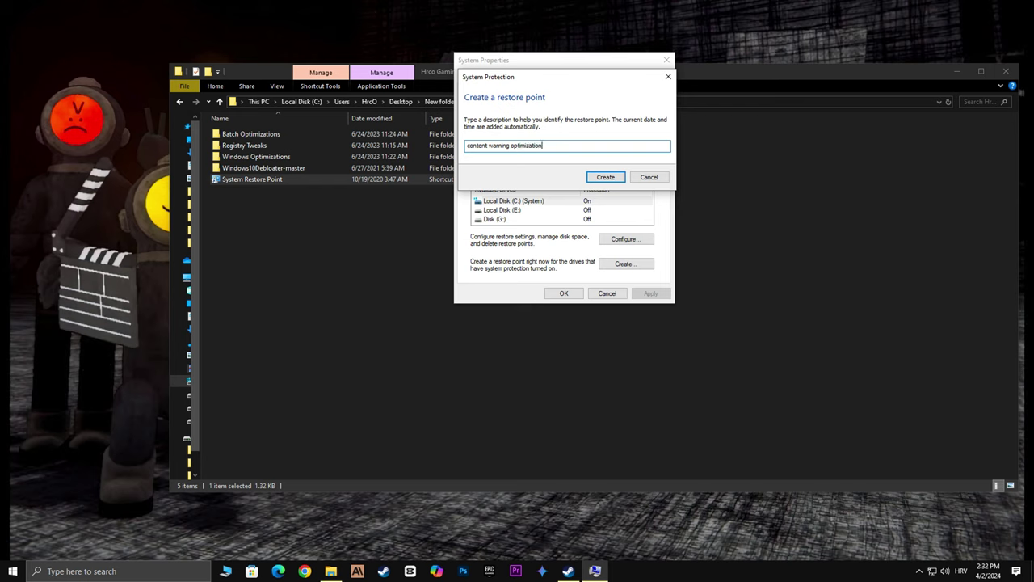
left_click(610, 177)
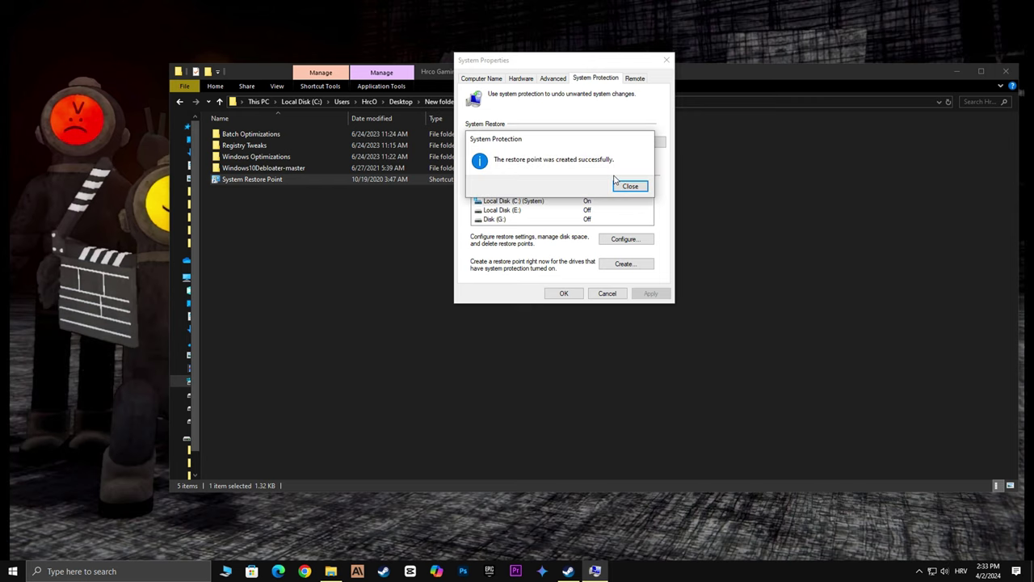
left_click(630, 186)
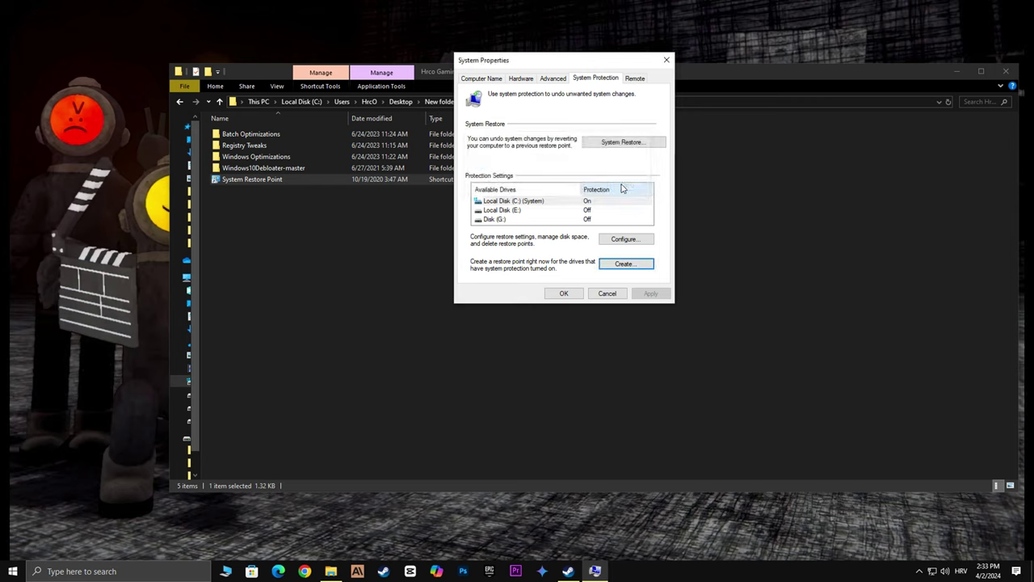
- View the "content warning optimization" entry among the available System Restore points, then close System Restore and System Properties without restoring
left_click(613, 145)
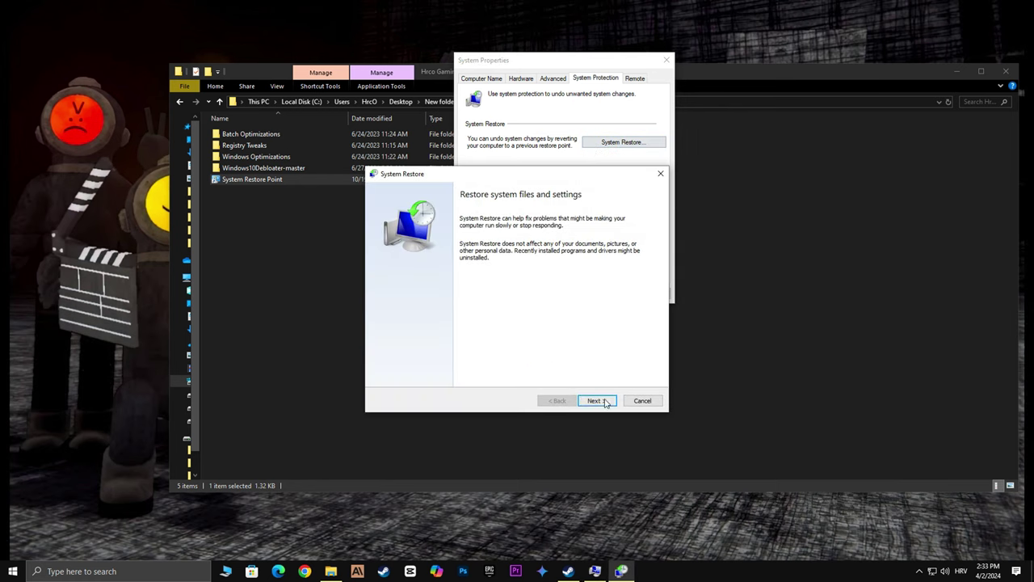
left_click(597, 397)
left_click(473, 265)
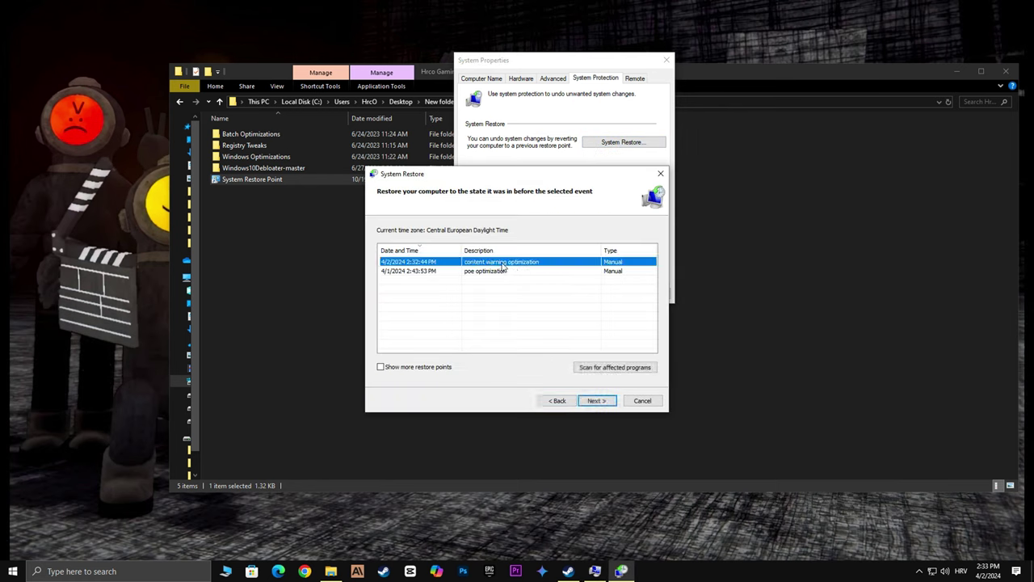
left_click(660, 173)
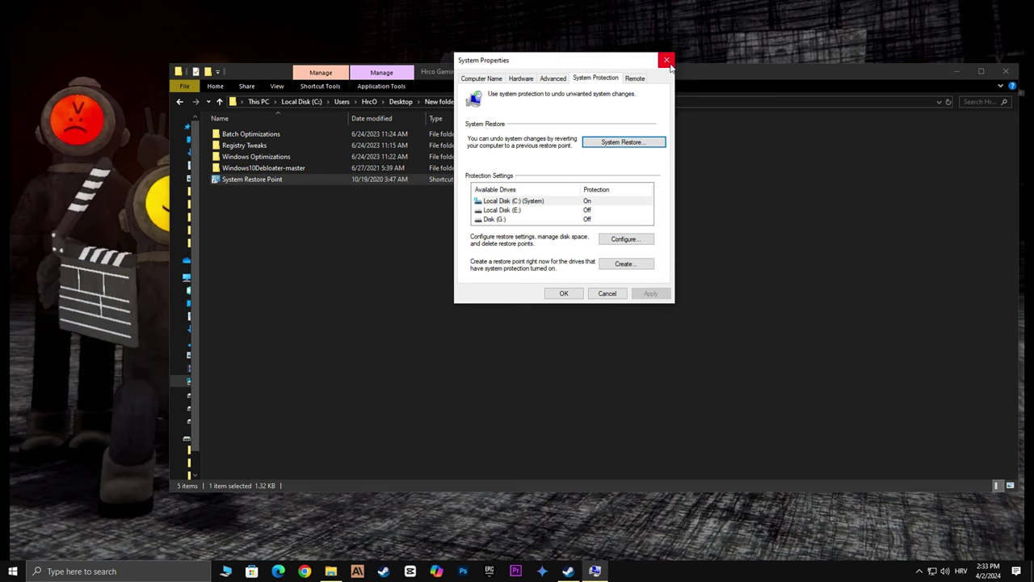
left_click(667, 60)
- Run Clear DNS Cache (Ping Improve).cmd from the Batch Optimizations folder as administrator and dismiss its console
double_click(275, 134)
right_click(244, 134)
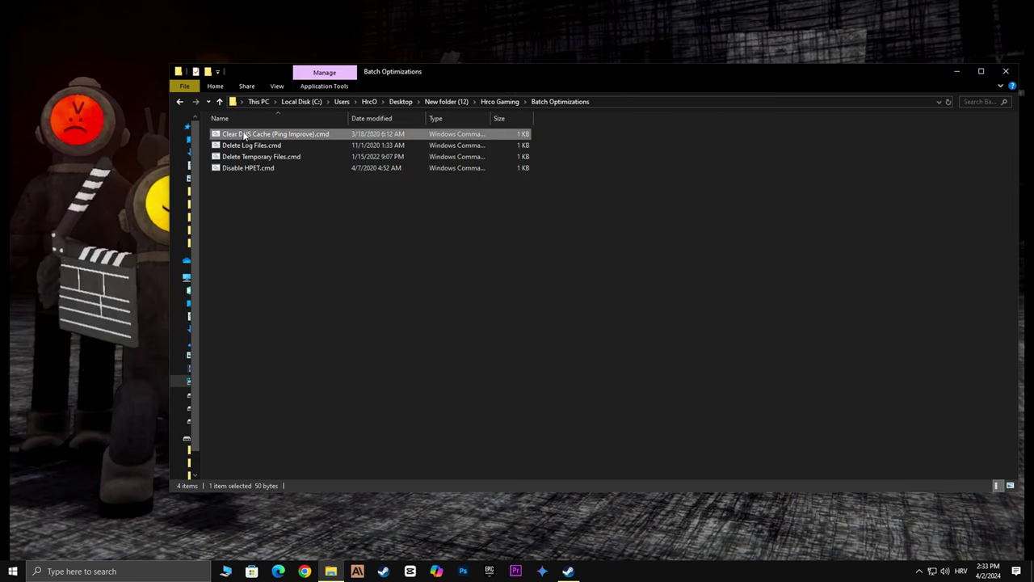
left_click(114, 173)
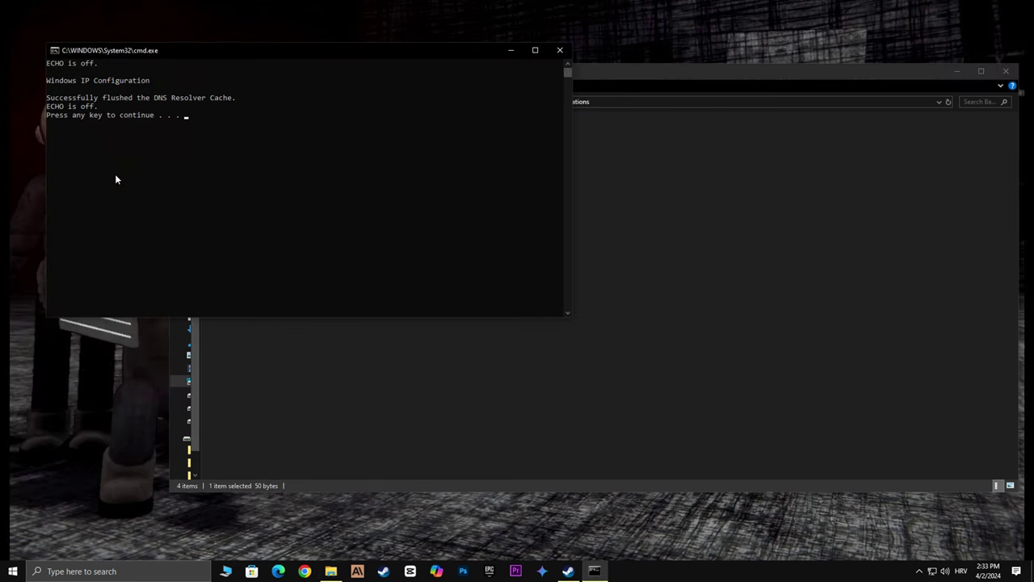
key("Return")
- Run Delete Log Files.cmd as administrator, let it complete, and dismiss its console window
right_click(228, 145)
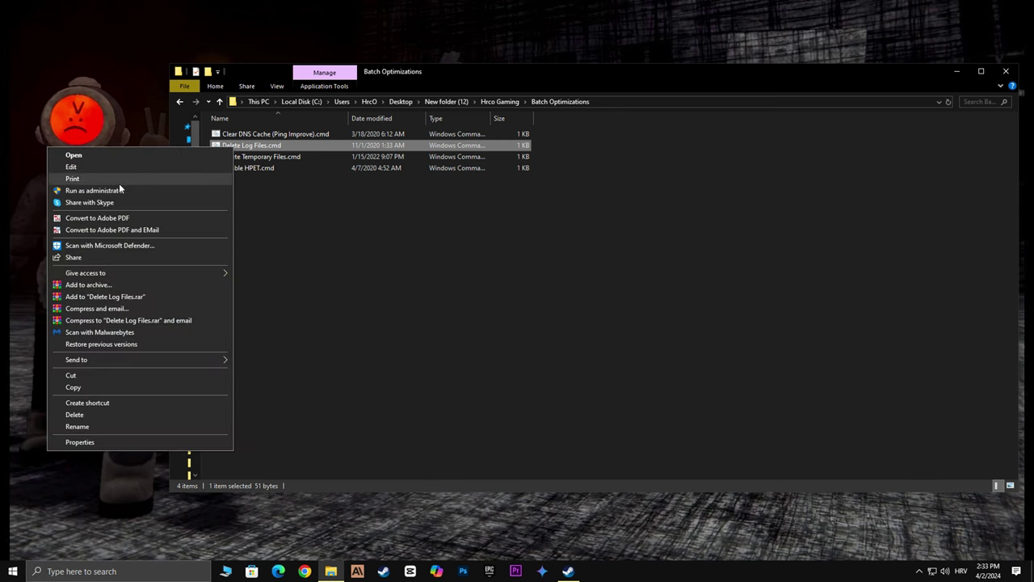
left_click(116, 191)
left_click_drag(221, 64, 392, 104)
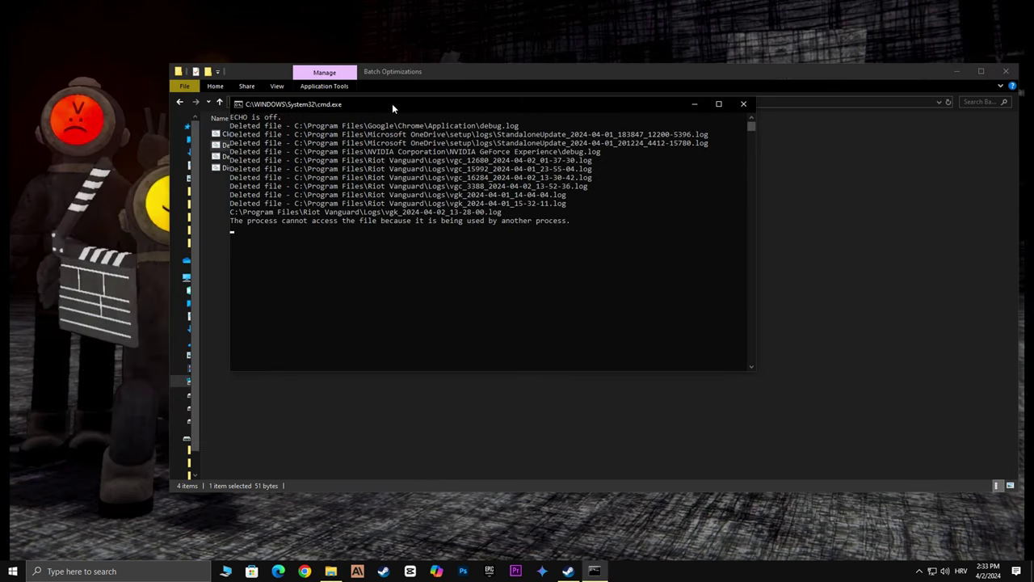
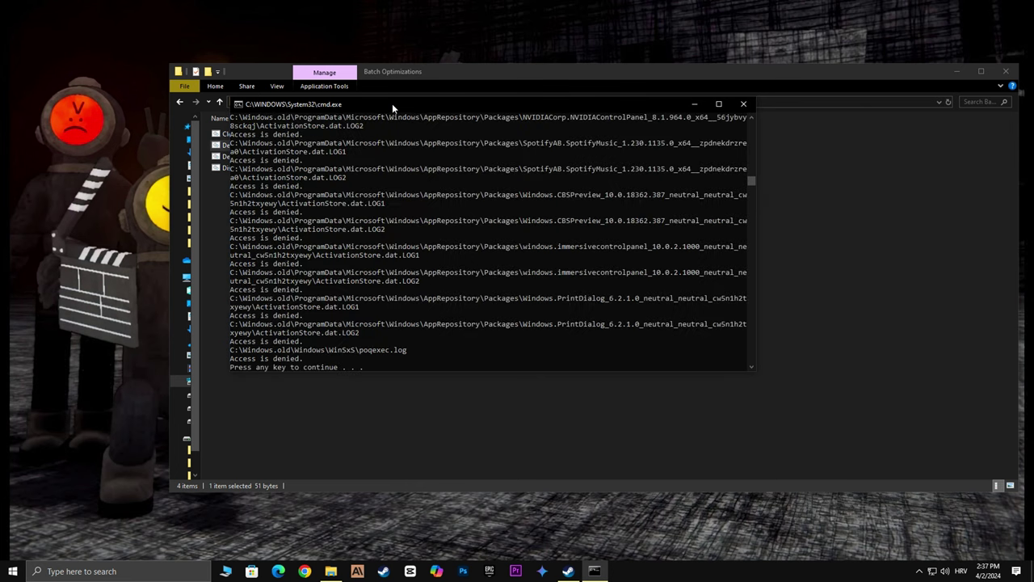
key("Return")
- Run Delete Temporary Files.cmd as administrator and dismiss its console window
right_click(251, 157)
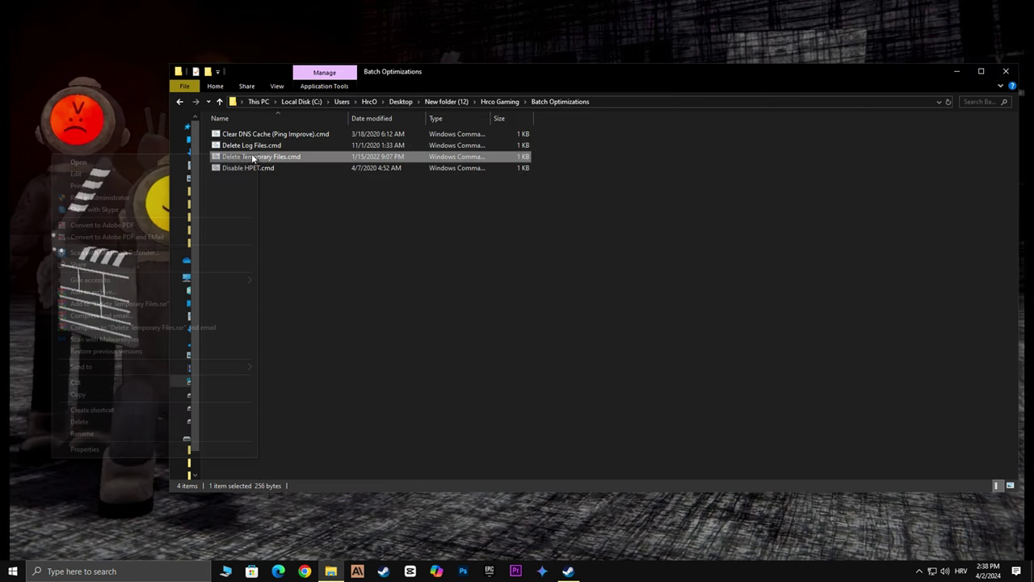
left_click(112, 197)
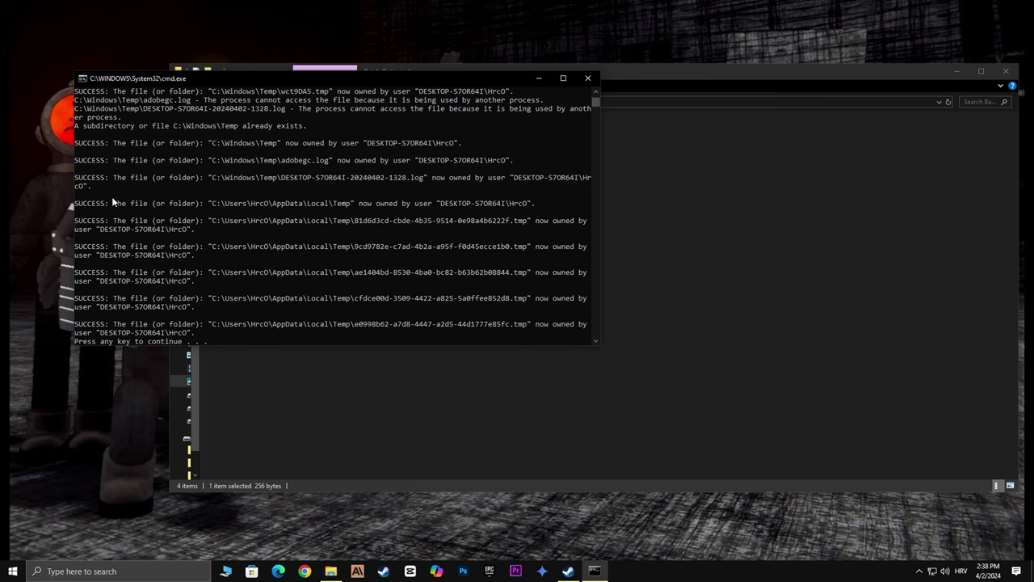
key("Return")
- Run Disable HPET.cmd as administrator and dismiss its console window
right_click(245, 169)
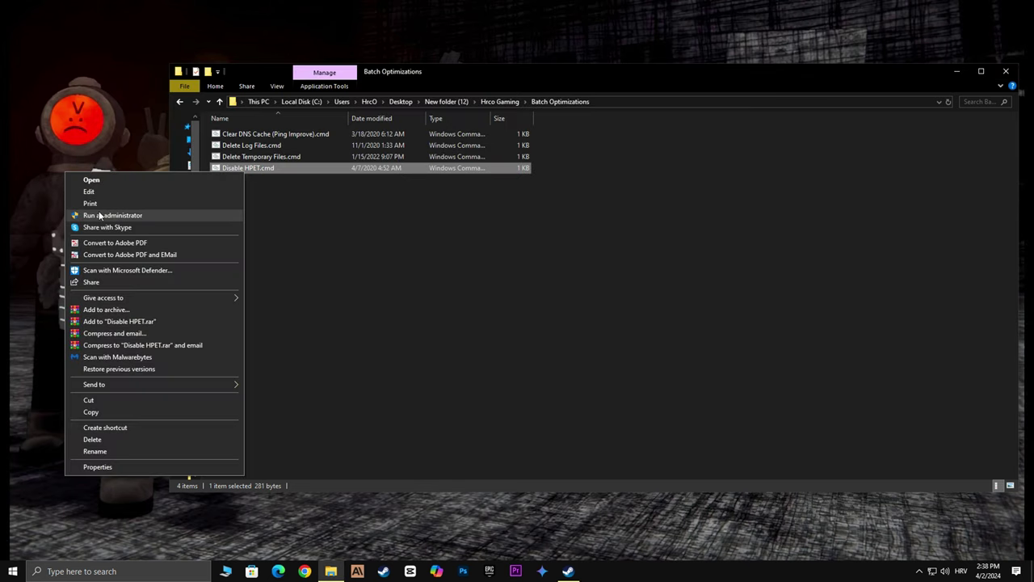
left_click(99, 216)
key("Return")
- Open the Registry Tweaks folder in Hrco Gaming and merge Full Screen Optimization.reg into the registry, accepting the confirmation
left_click(180, 102)
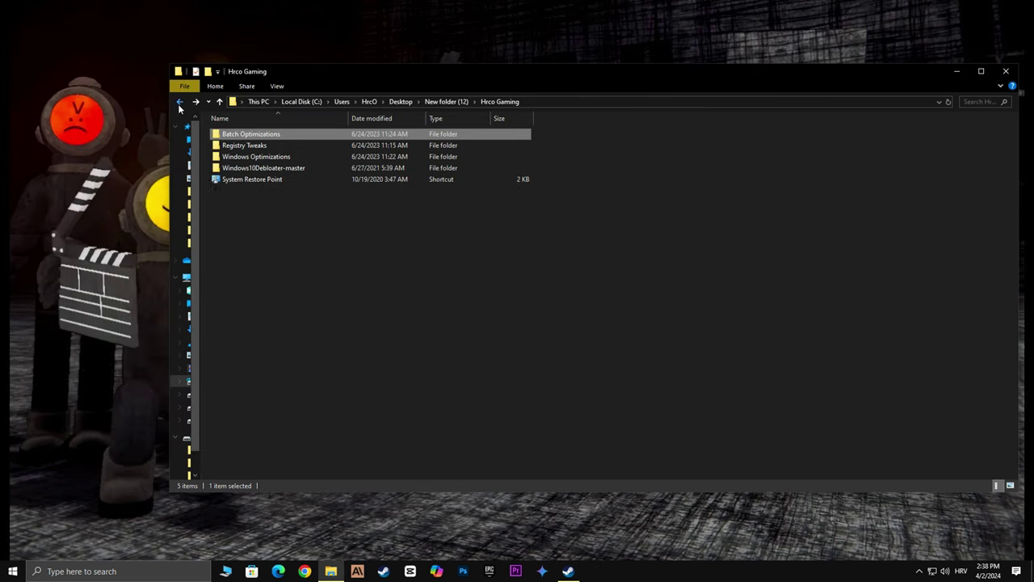
double_click(263, 146)
left_click(245, 135)
right_click(245, 135)
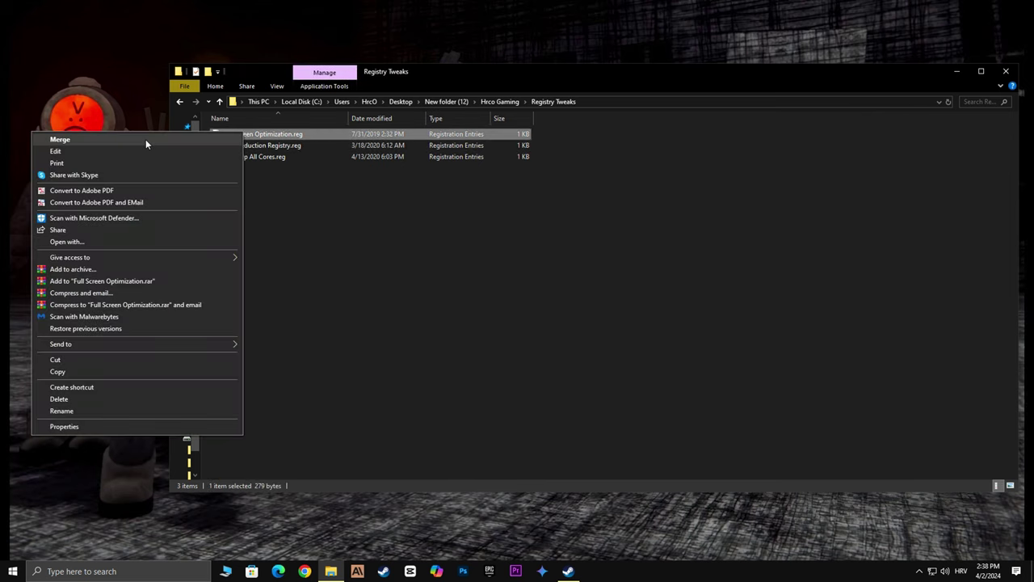
left_click(145, 139)
left_click(611, 303)
left_click(639, 288)
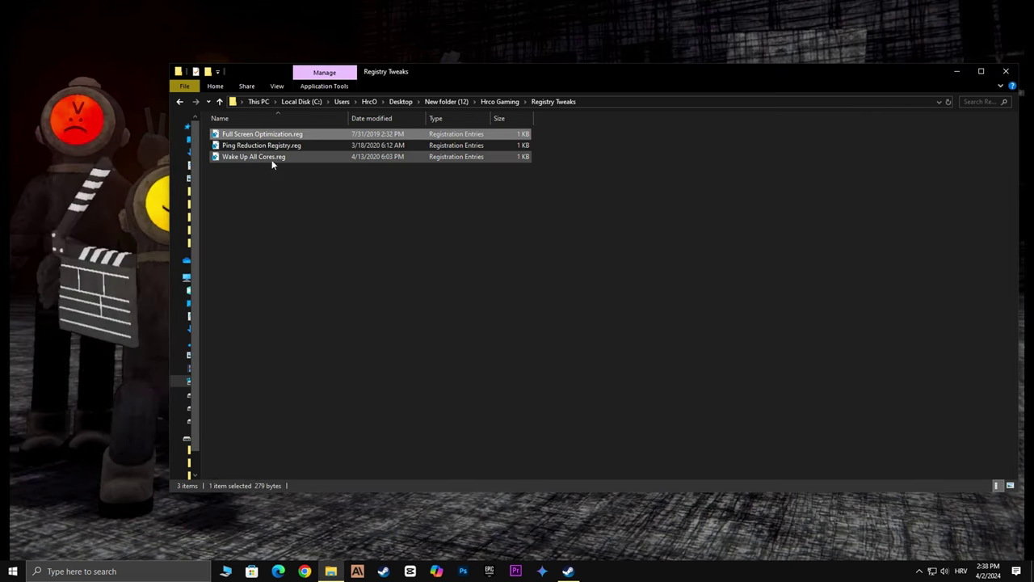
- Merge Ping Reduction Registry.reg into the registry, accepting the confirmation and dismissing the completion message
left_click(243, 145)
right_click(230, 152)
left_click(73, 155)
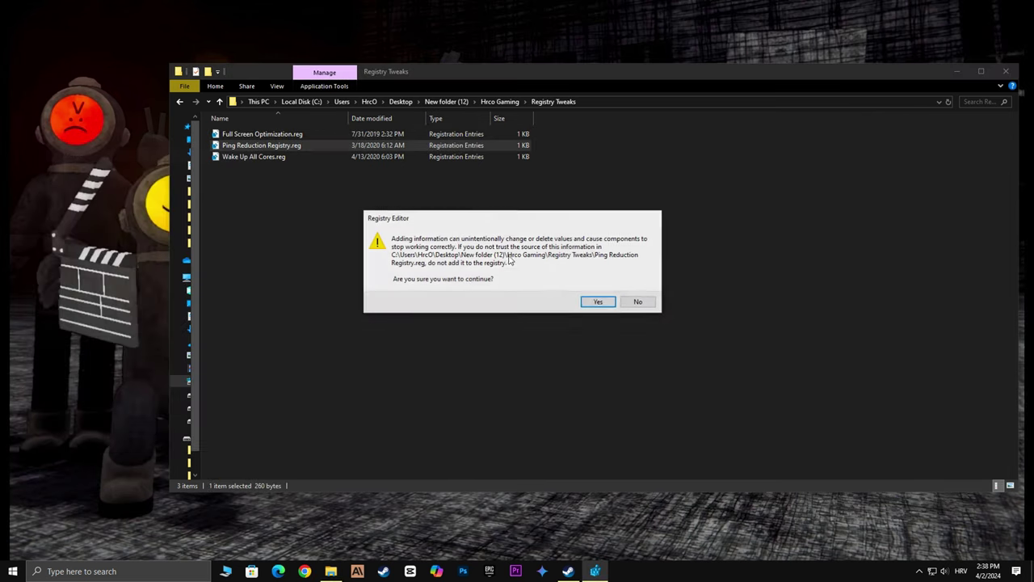
left_click(602, 301)
left_click(638, 289)
- Merge Wake Up All Cores.reg into the registry, accepting the confirmation and dismissing the completion message
left_click(239, 155)
right_click(239, 156)
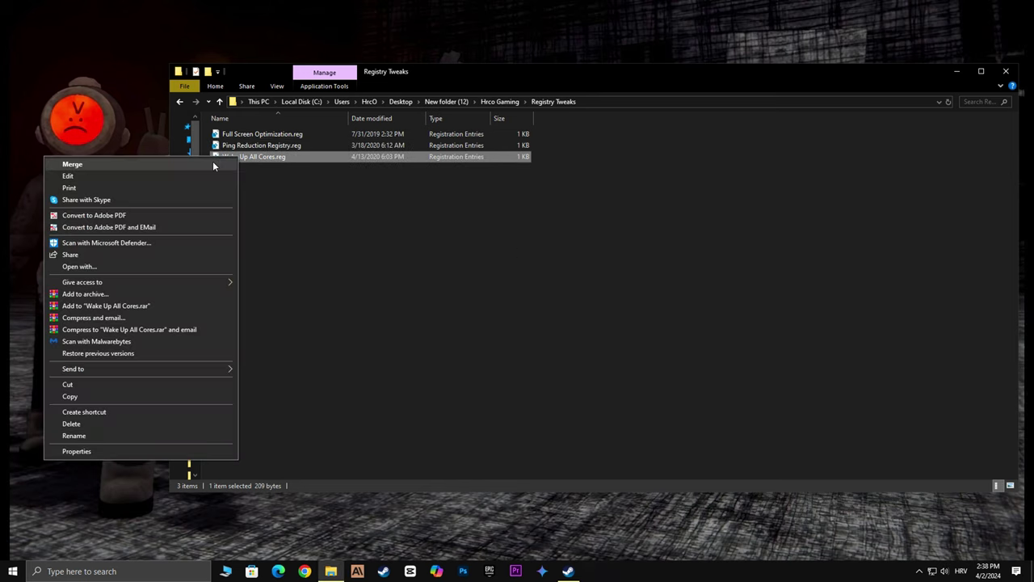
left_click(71, 162)
left_click(598, 301)
left_click(632, 286)
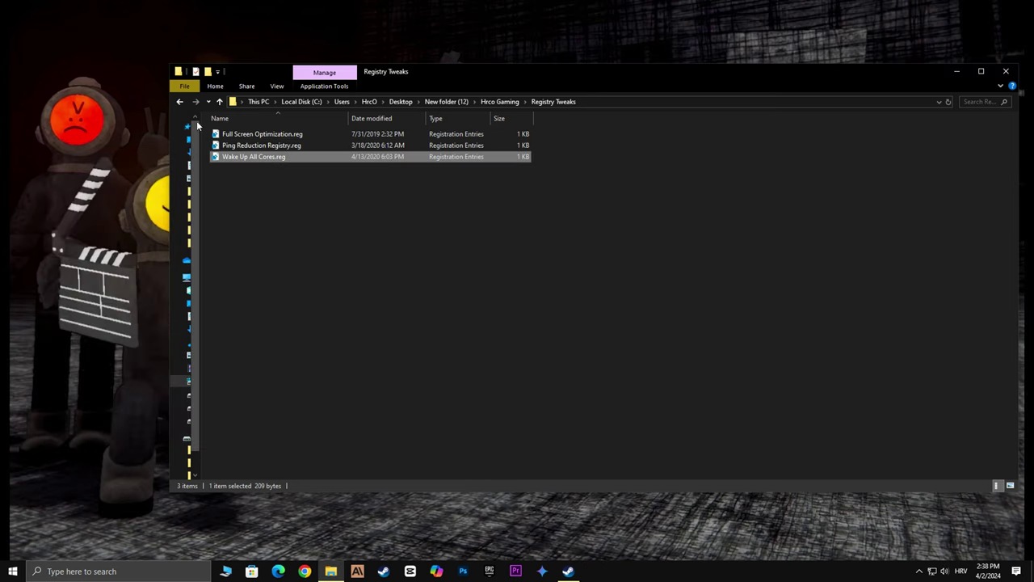
- Open the Windows Optimizations folder in Hrco Gaming and merge DIsable unnecessary services in background.reg into the registry, accepting the confirmation
left_click(181, 102)
double_click(256, 158)
left_click(267, 134)
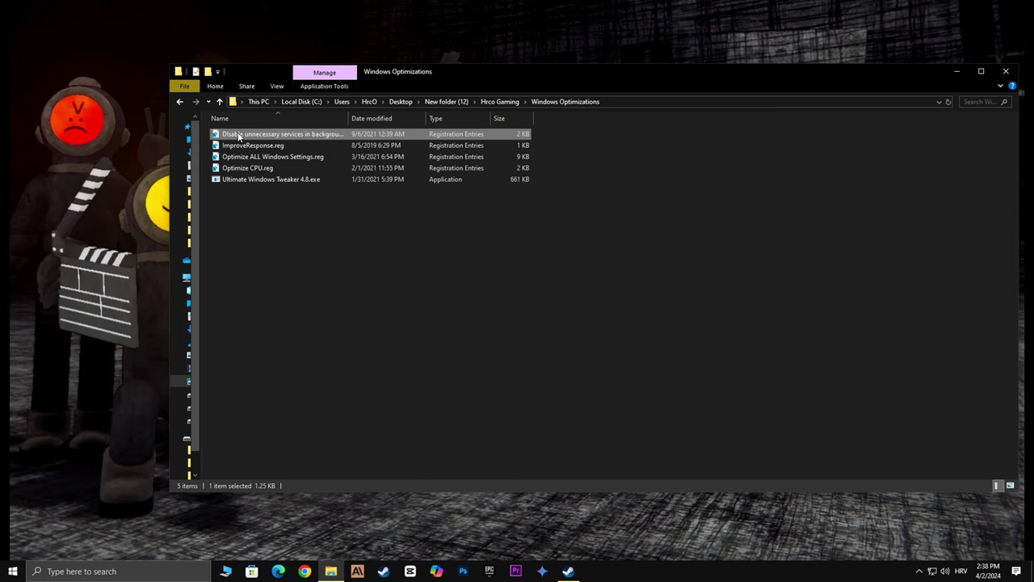
right_click(267, 134)
left_click(71, 138)
left_click(598, 301)
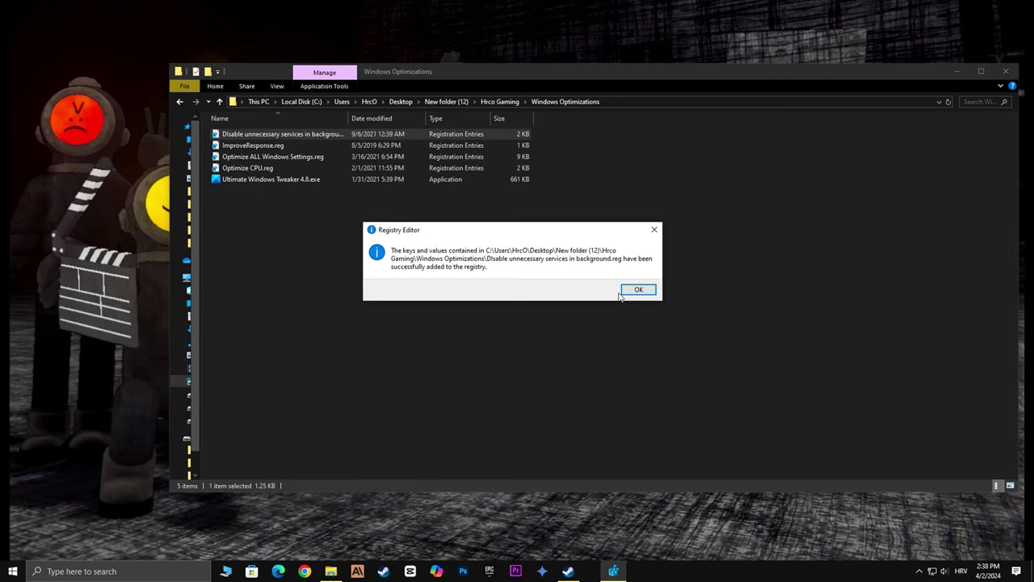
left_click(633, 287)
- Merge ImproveResponse.reg into the registry, accepting the confirmation and dismissing the completion message
right_click(254, 151)
left_click(81, 157)
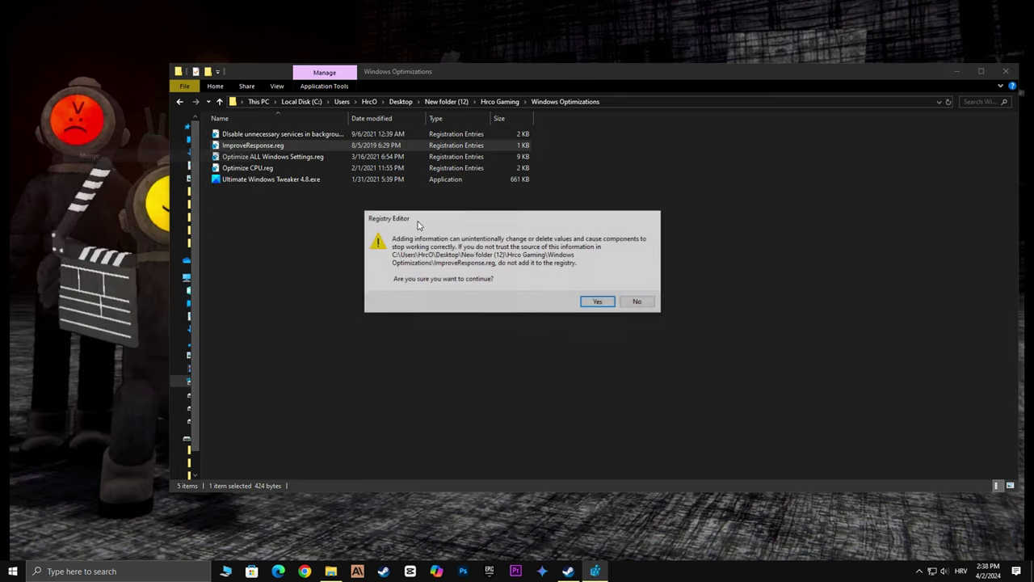
left_click(597, 300)
left_click(638, 289)
- Merge Optimize ALL Windows Settings.reg into the registry, accepting the confirmation and dismissing the completion message
left_click(266, 156)
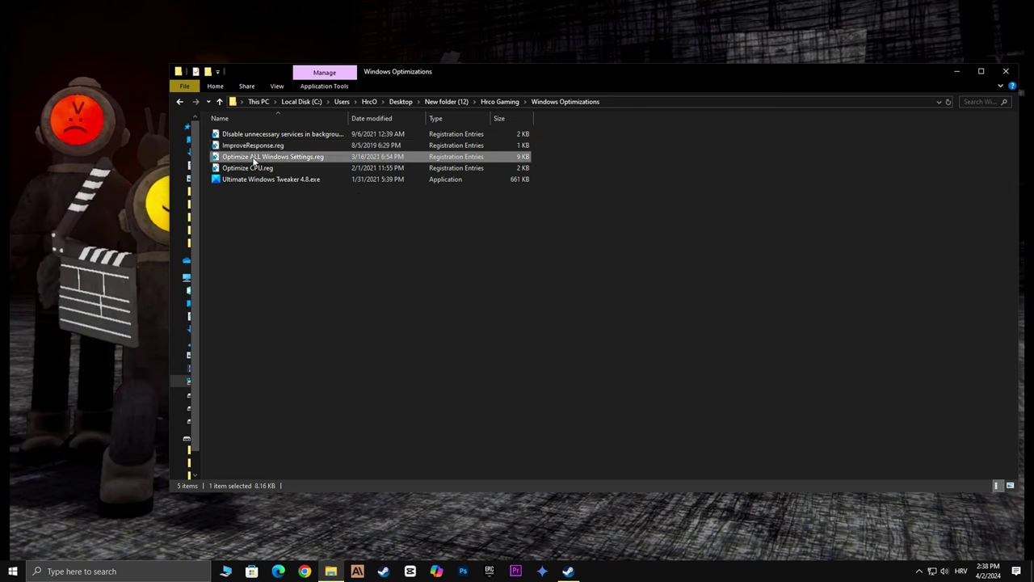
right_click(267, 156)
left_click(73, 162)
left_click(596, 301)
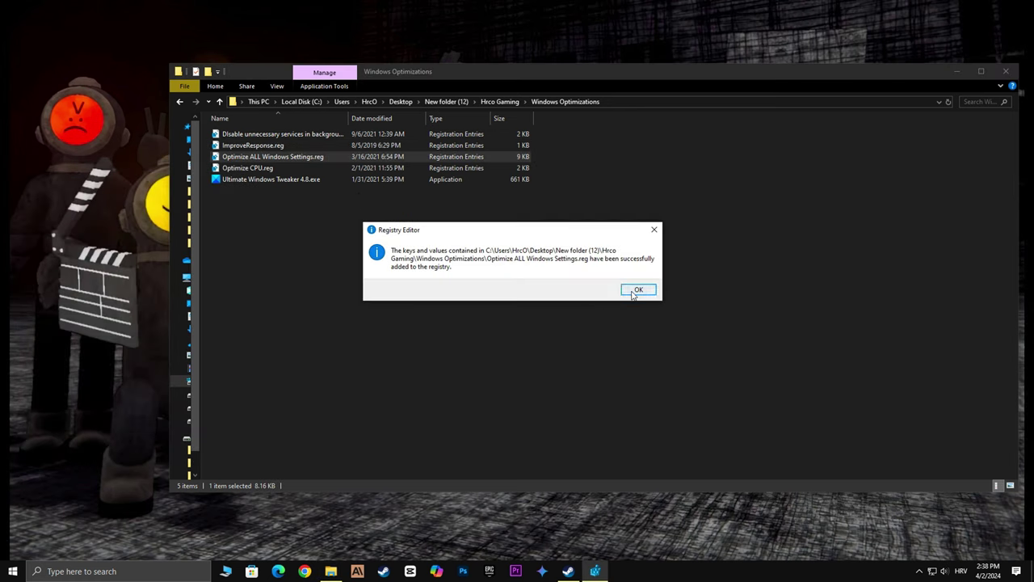
left_click(636, 291)
- Merge Optimize CPU.reg into the registry, accepting the confirmation and dismissing the completion message
left_click(254, 169)
right_click(253, 172)
left_click(81, 172)
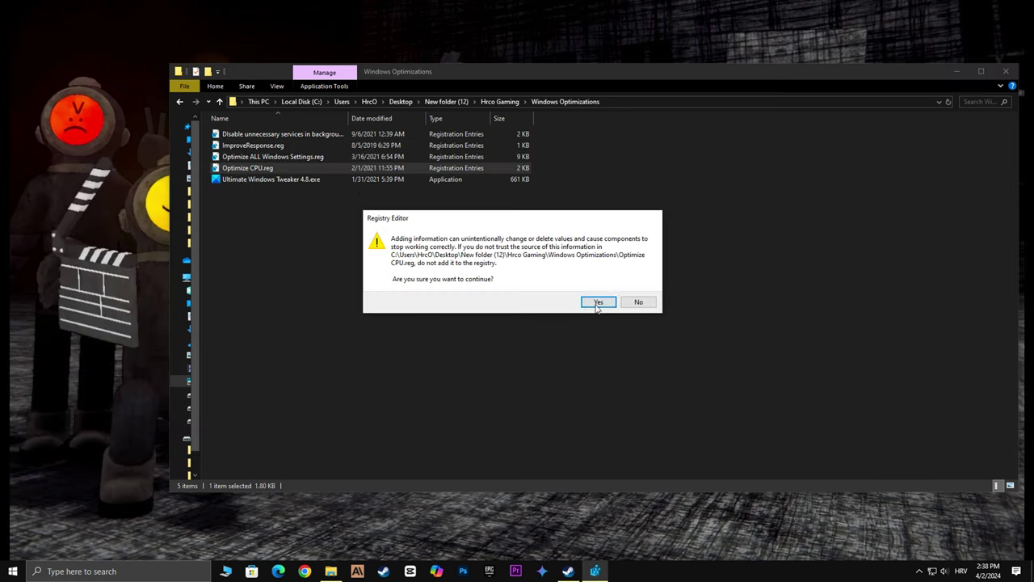
left_click(599, 302)
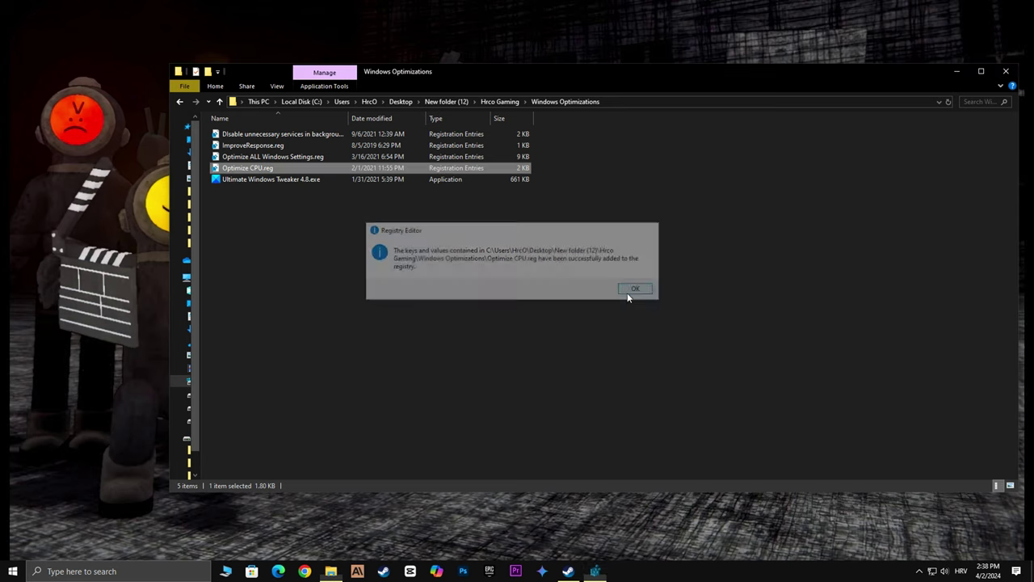
left_click(627, 293)
- Run Windows10DebloaterGUI.ps1 with PowerShell from the Windows10Debloater-master folder in Hrco Gaming and start removing all bloatware
left_click(179, 102)
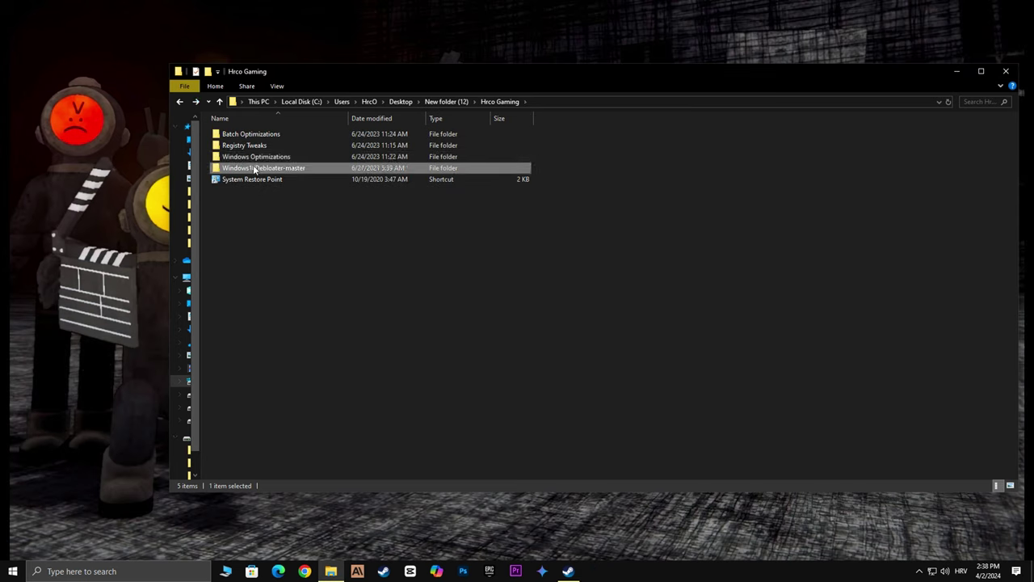
double_click(254, 169)
right_click(265, 179)
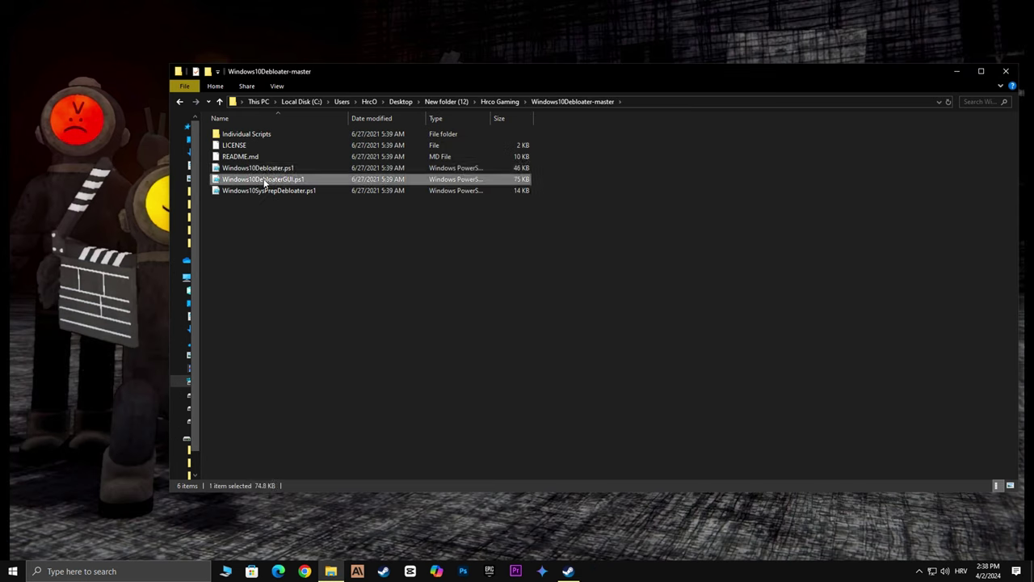
left_click(119, 199)
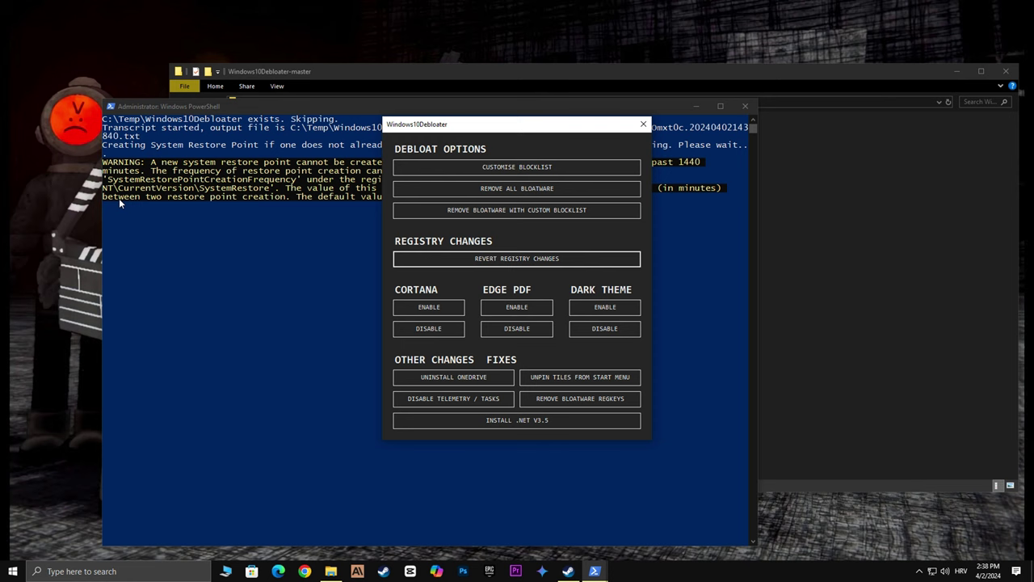
left_click(513, 187)
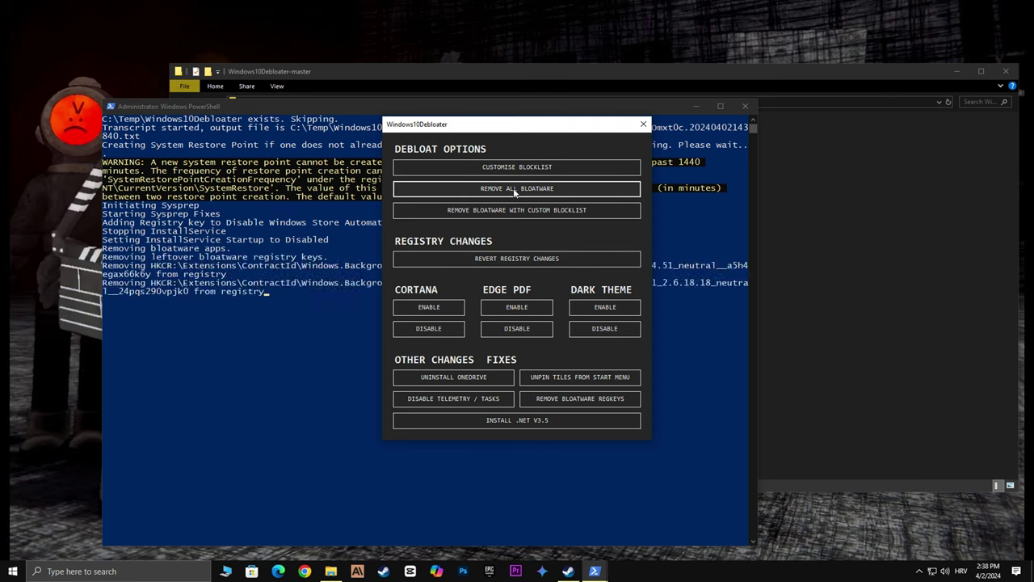